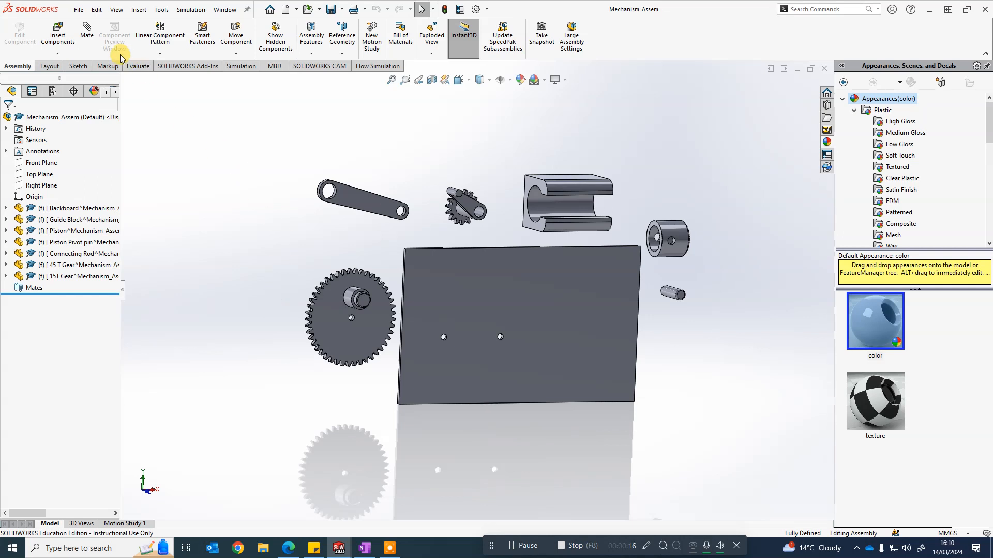
Step: Switch from the Mechanism_Assem window to the finished Mated_copy assembly
left_click(87, 27)
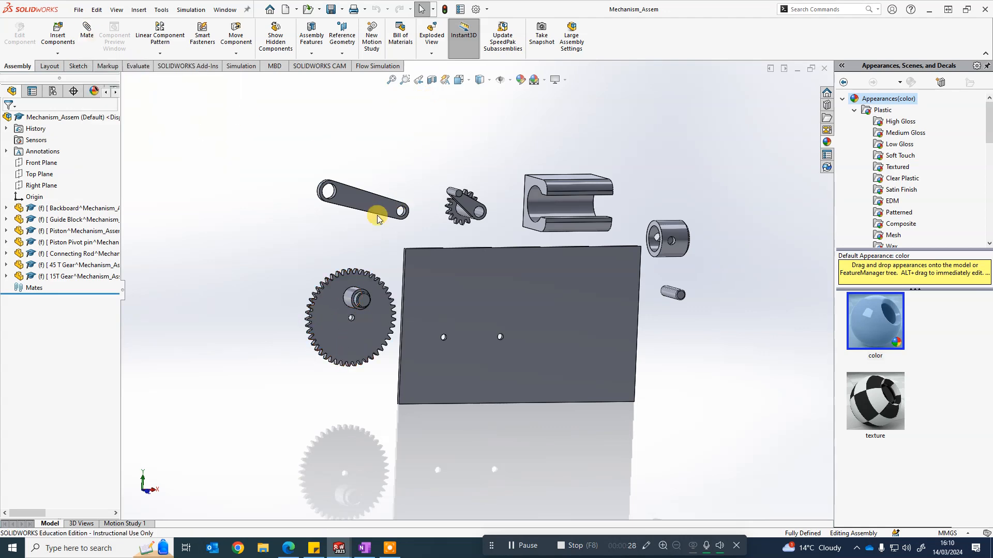
middle_click_drag(686, 402, 666, 388)
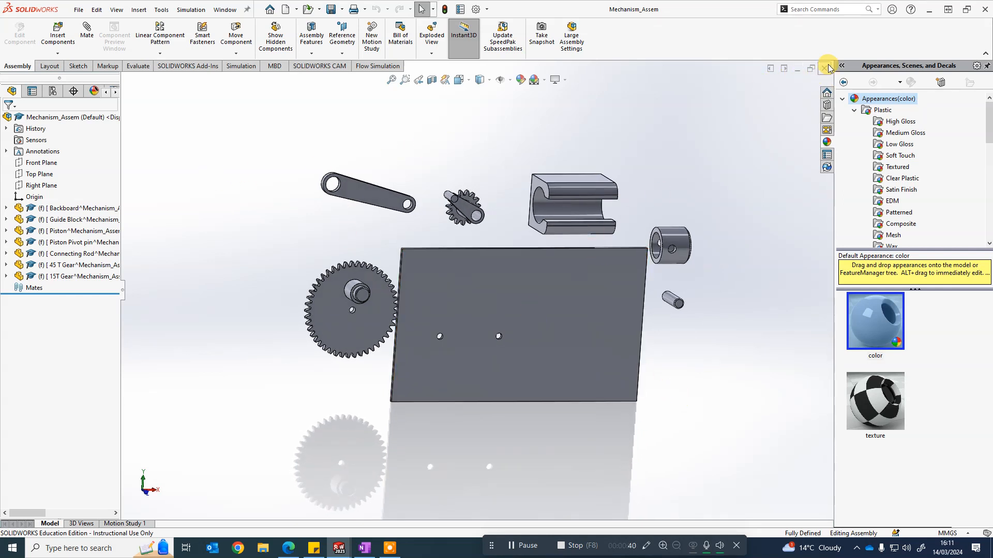
left_click(798, 70)
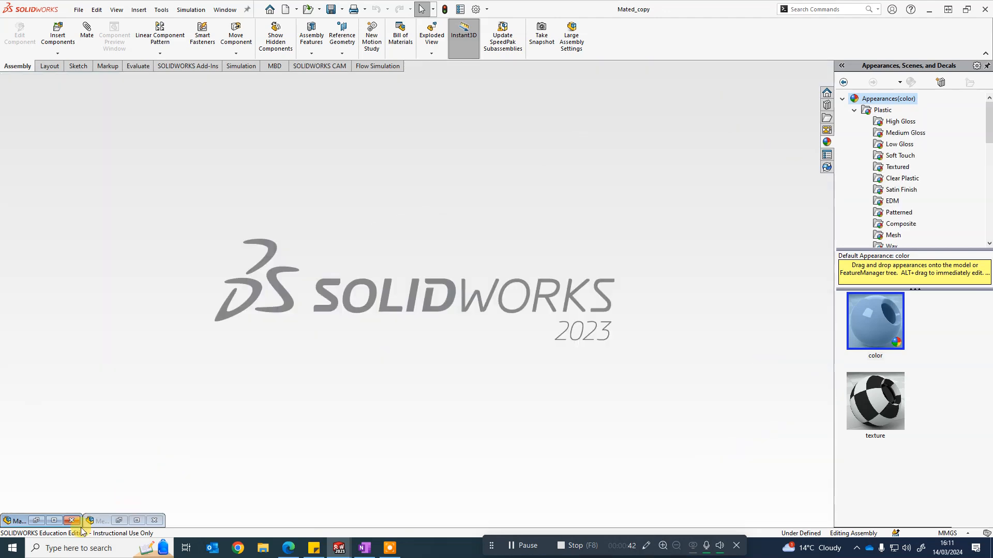
left_click(54, 522)
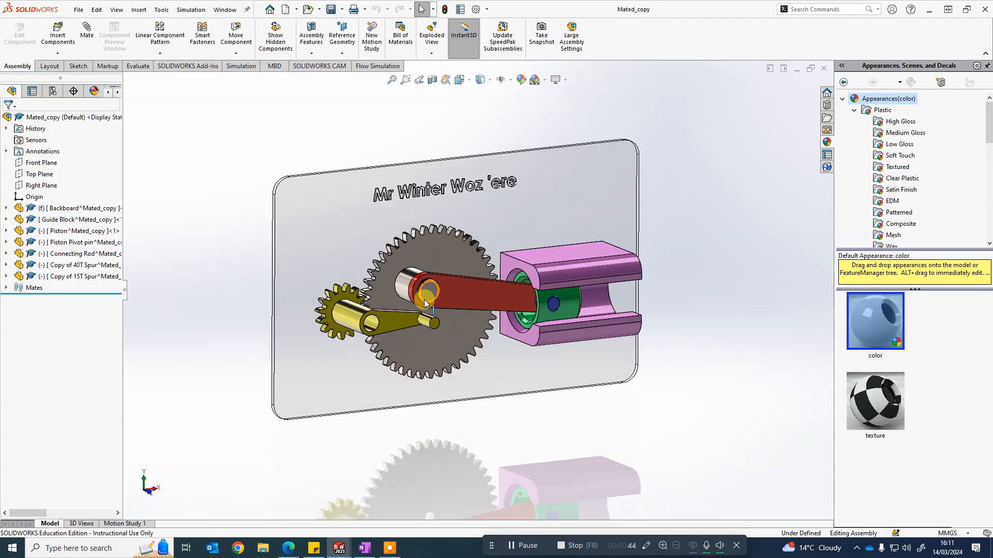
Step: Turn the yellow crank on the small gear to run the mated mechanism and view its motion from another angle
scroll(450, 315, "down", 2)
scroll(494, 355, "up", 1)
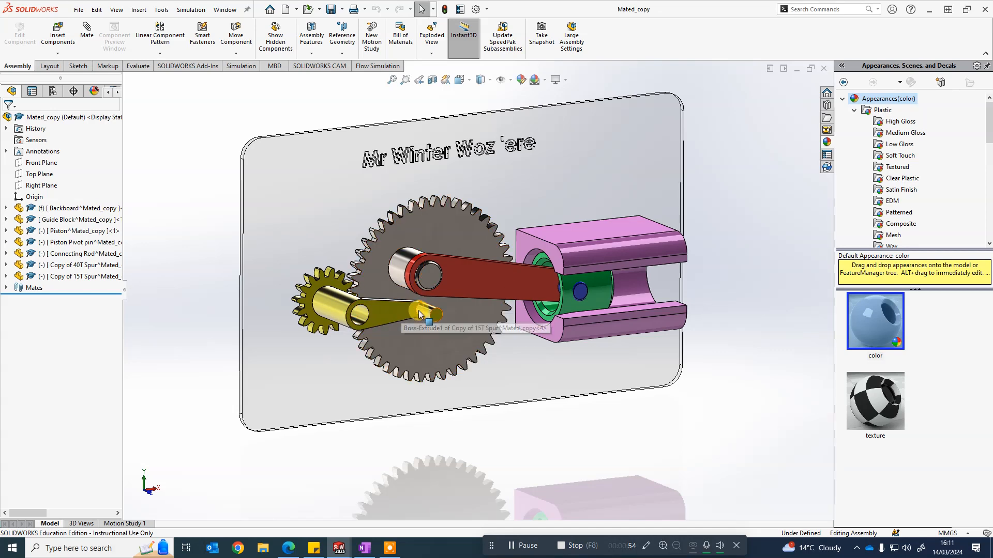
left_click_drag(403, 313, 629, 296)
middle_click_drag(629, 293, 663, 375)
left_click(745, 354)
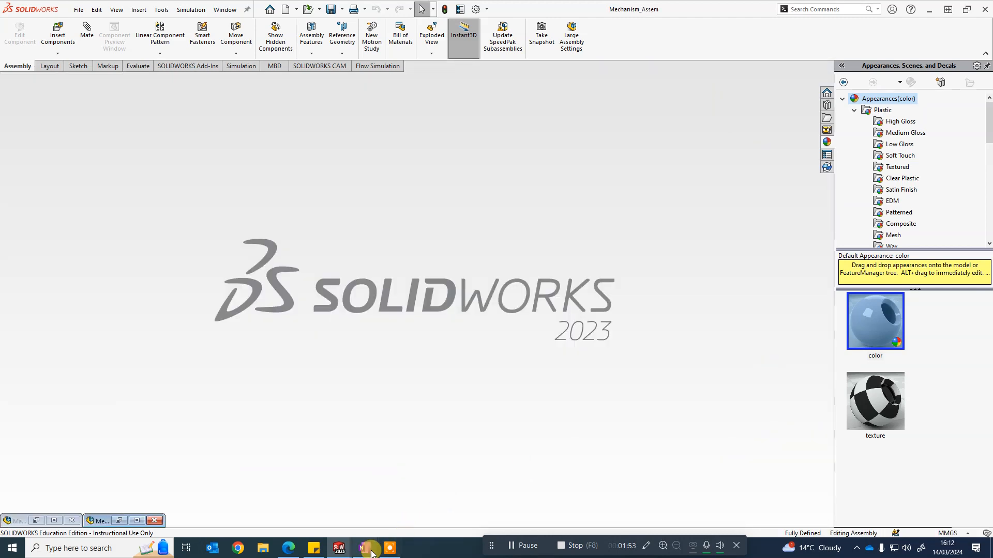
Step: Switch to OneNote and select the attached mechanism assembly file on the CAD Skills - Assembling page
left_click(372, 548)
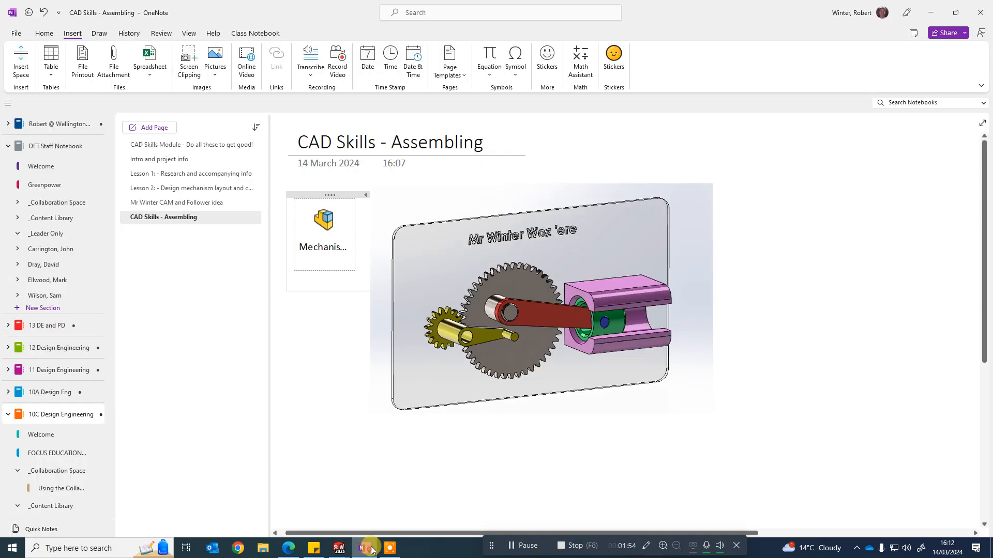
left_click(340, 320)
left_click(315, 226)
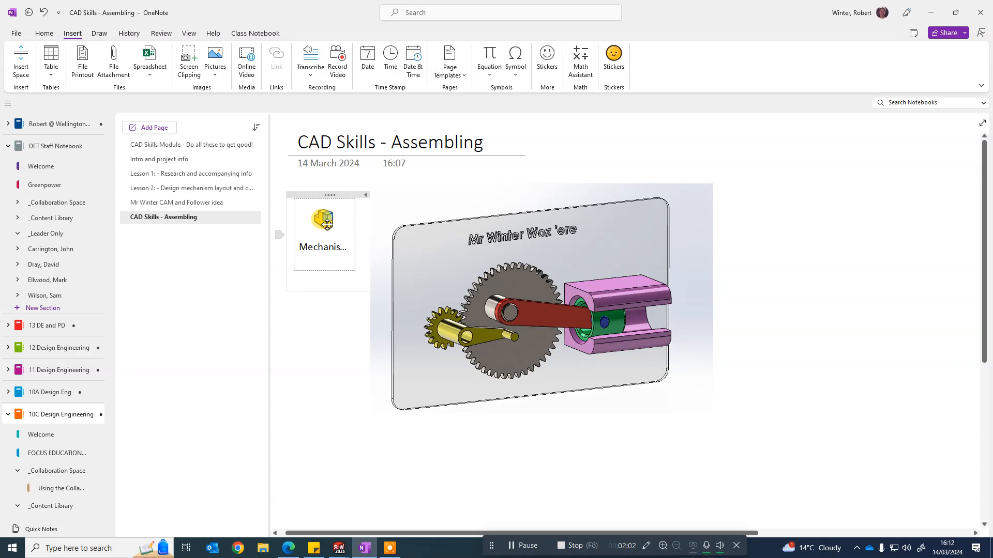
right_click(327, 224)
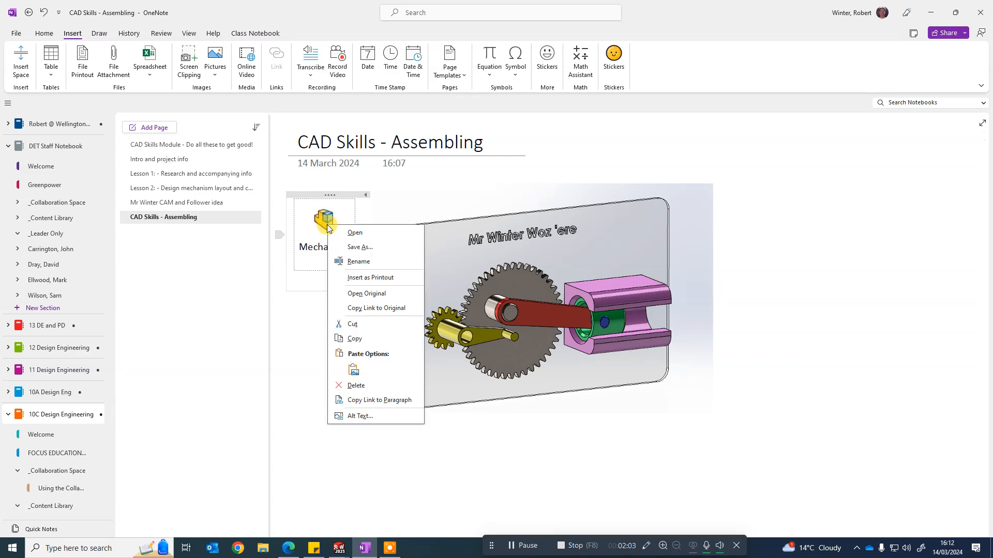
left_click(359, 247)
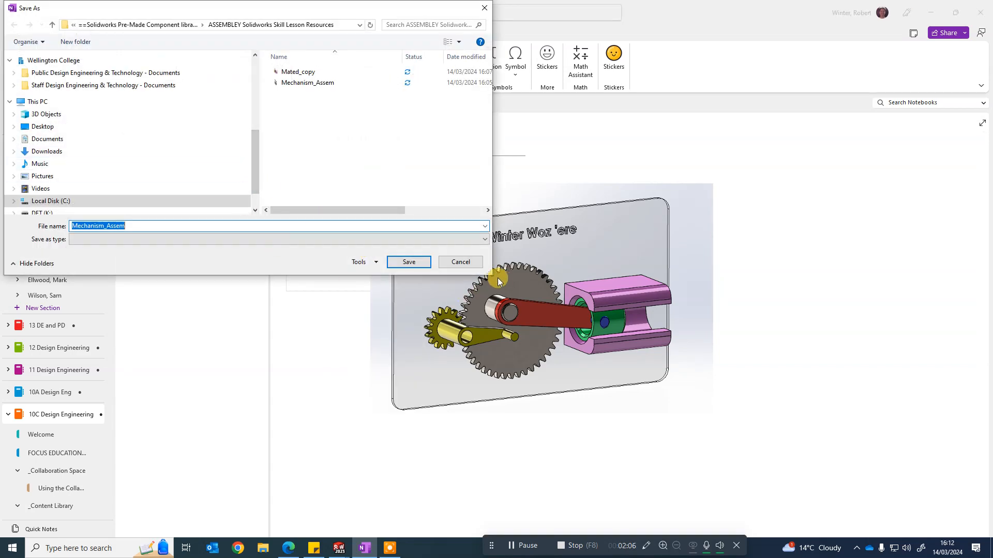
left_click_drag(255, 198, 256, 136)
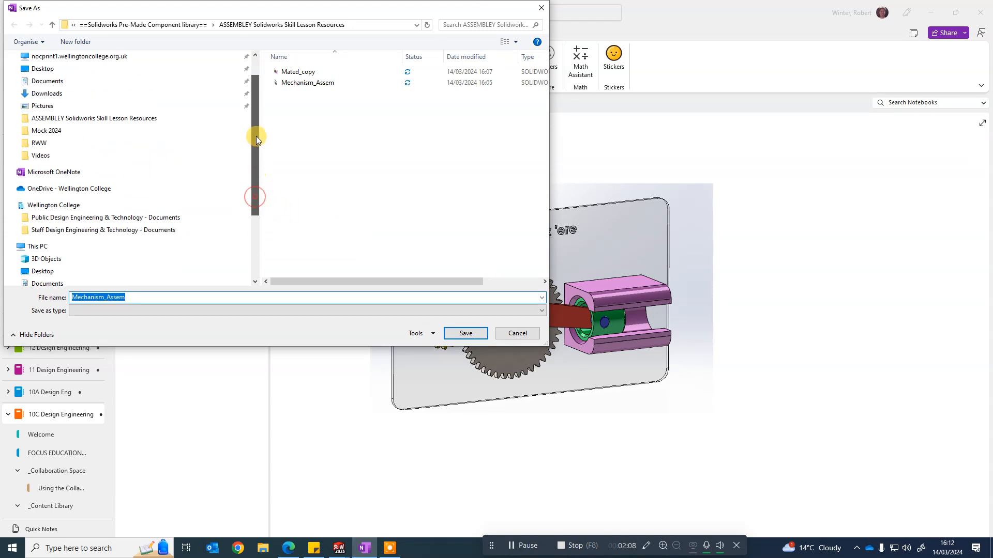
left_click(34, 189)
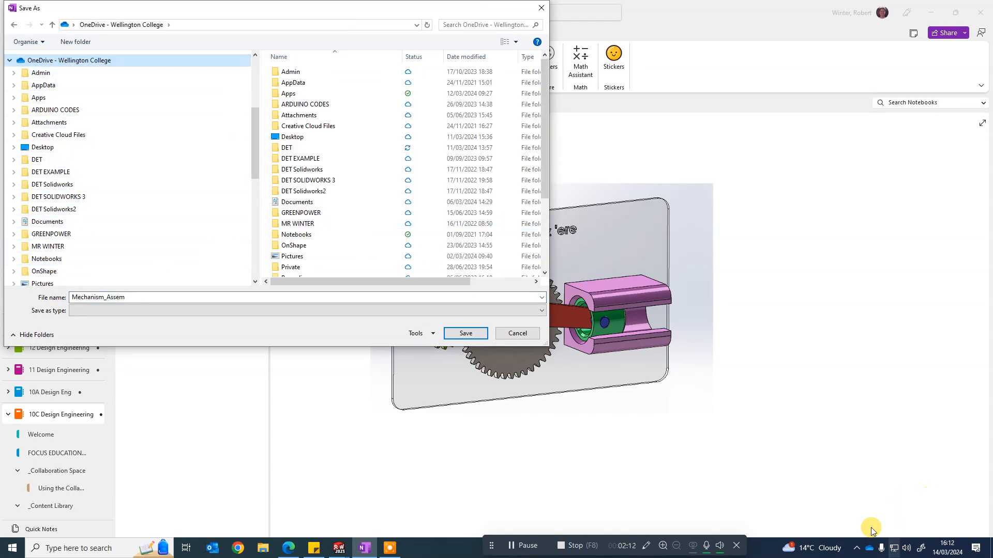
left_click(873, 554)
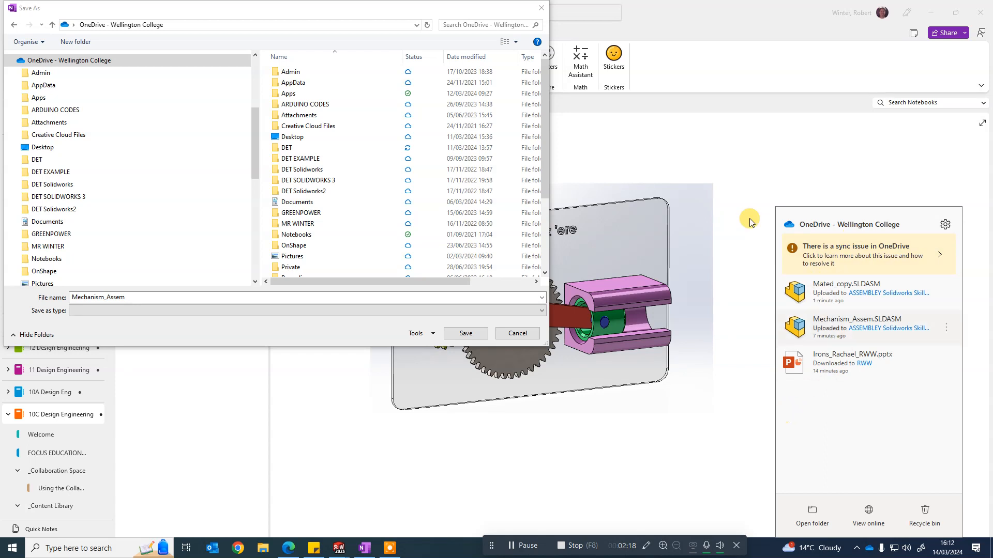
left_click(734, 393)
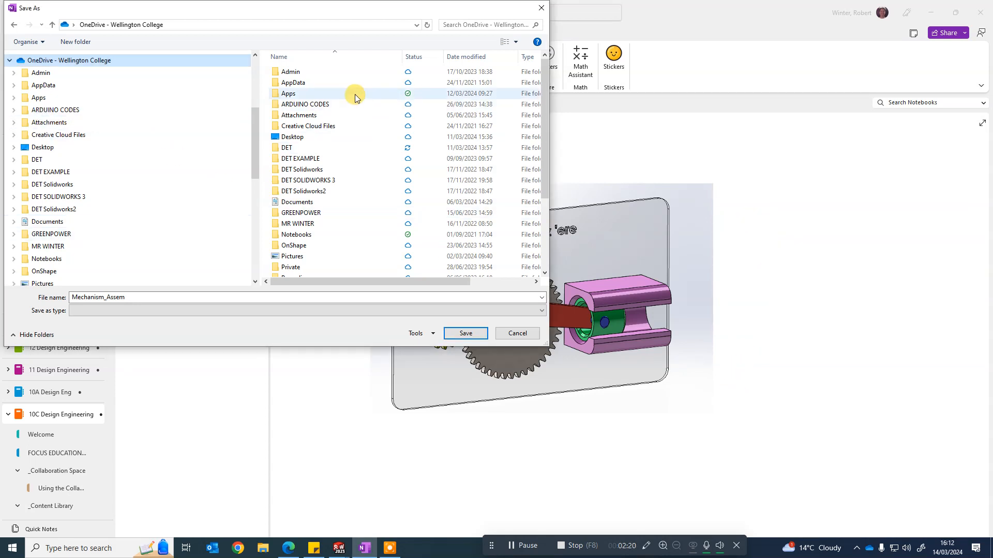
scroll(31, 78, "up", 1)
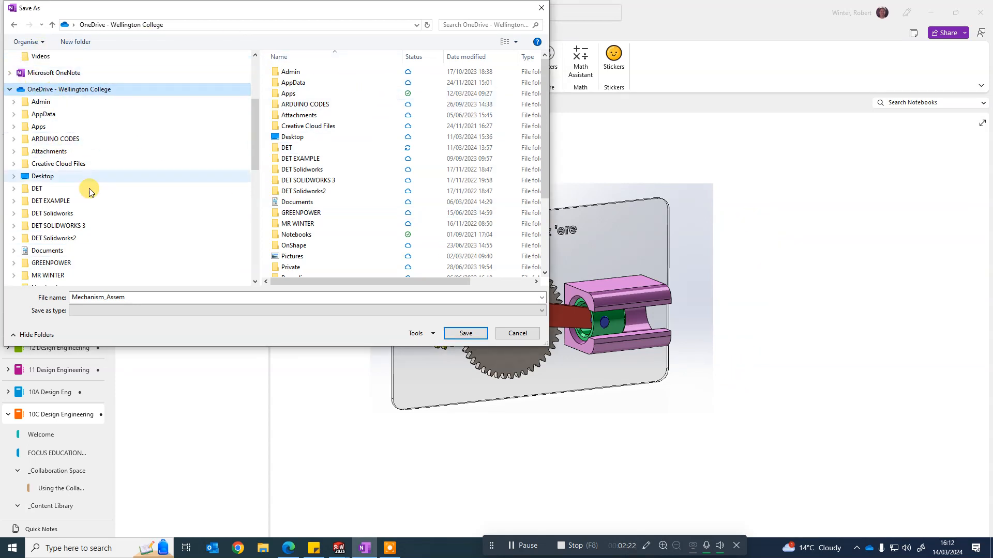
double_click(147, 298)
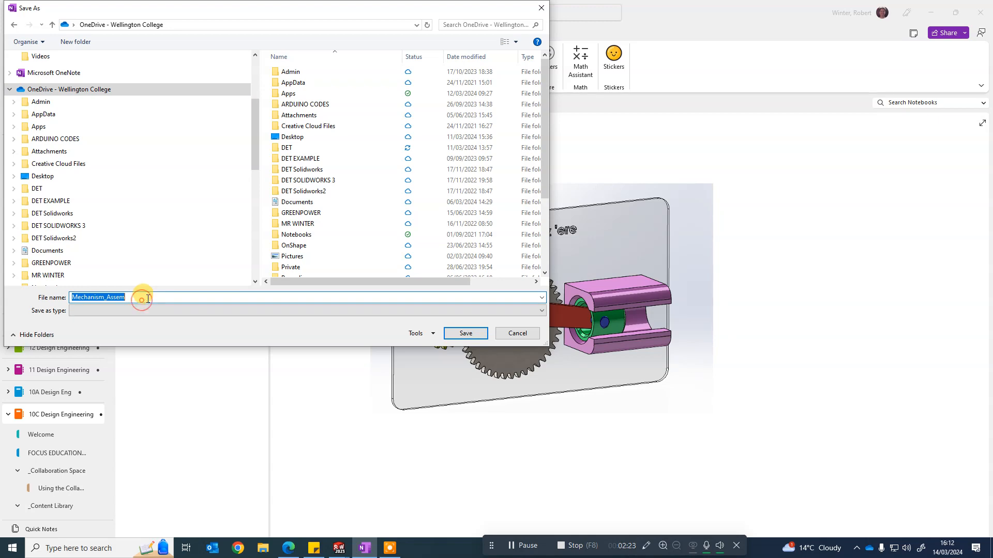
left_click(517, 333)
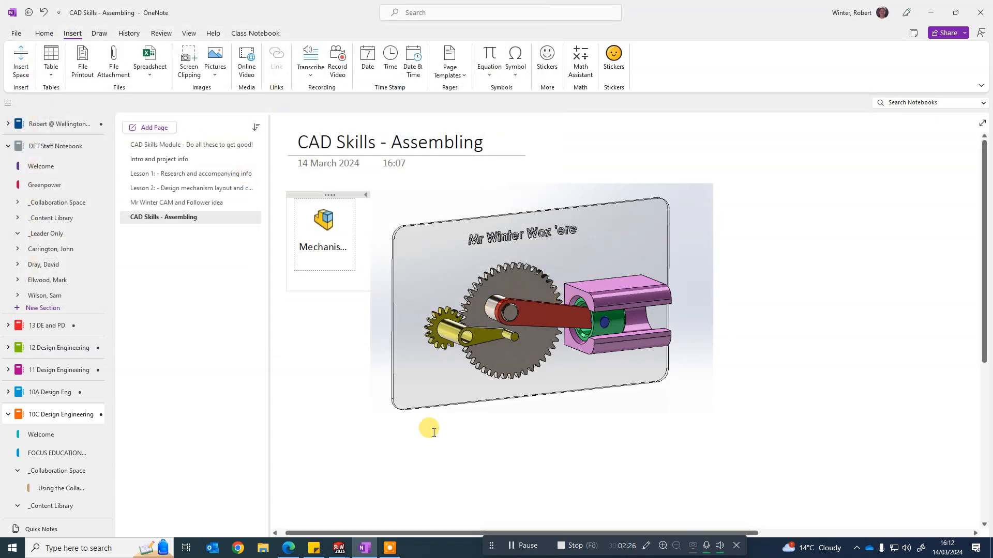
Step: Save a copy of the attached assembly file into the OneDrive DET folder as Mechanism_Assem_v1
right_click(324, 219)
left_click(365, 246)
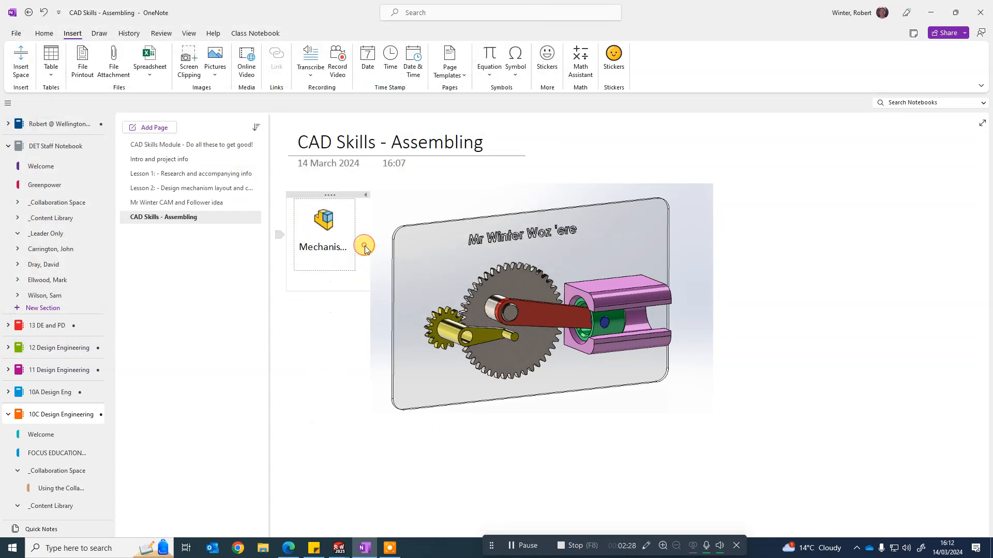
scroll(163, 196, "up", 2)
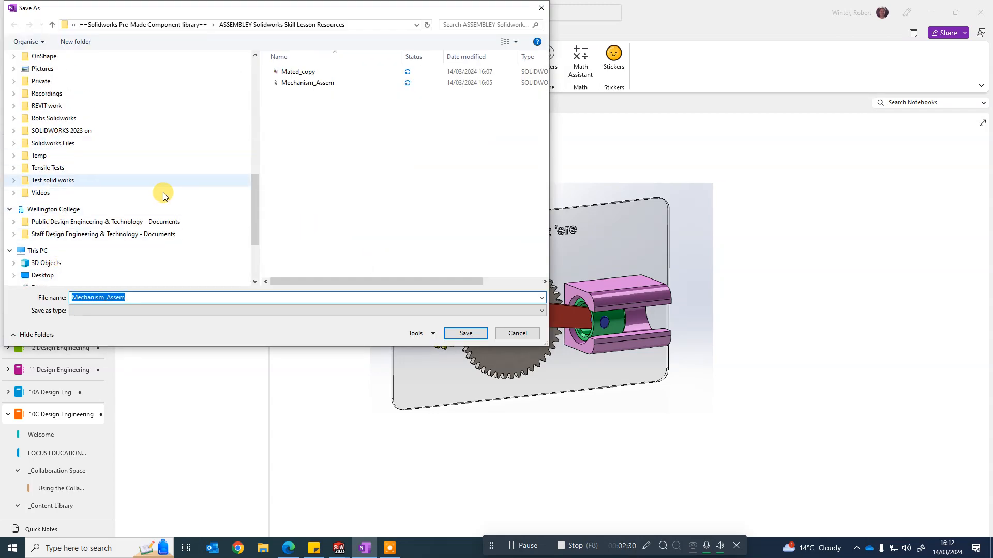
scroll(146, 162, "up", 10)
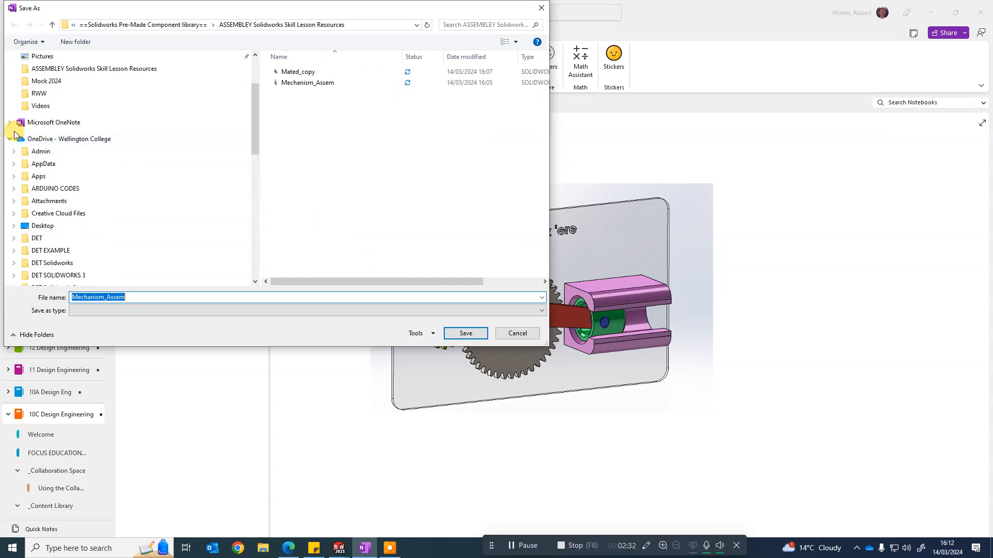
left_click(60, 239)
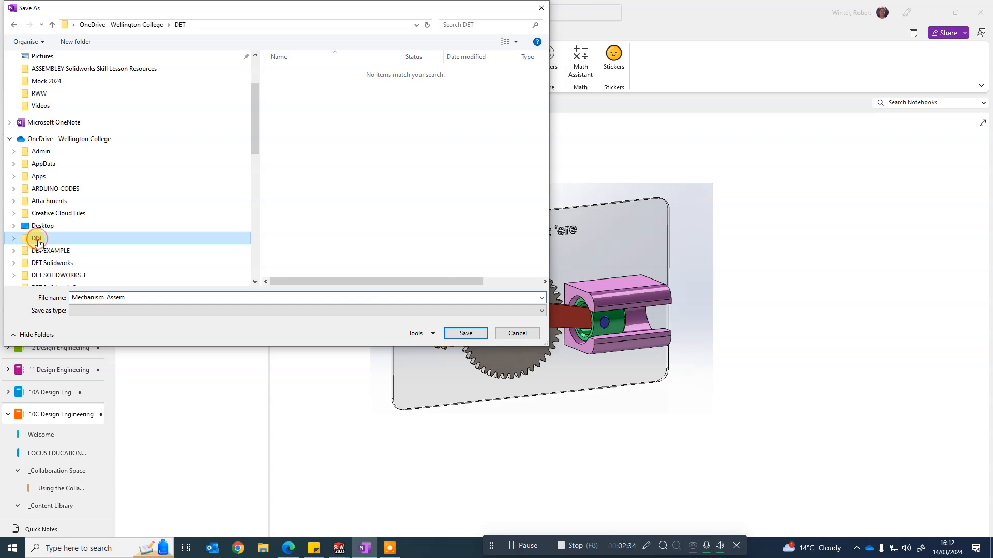
left_click(147, 295)
left_click(141, 298)
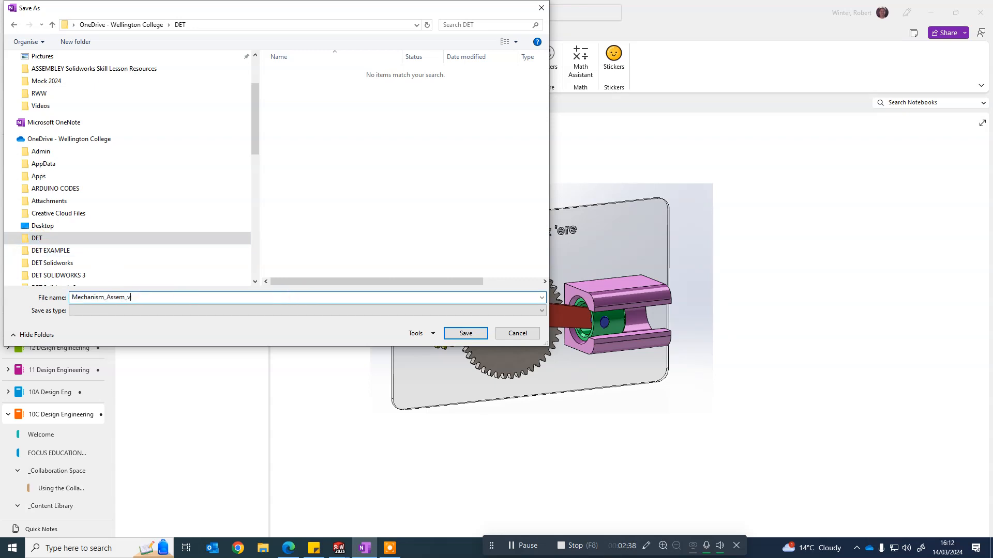
left_click(468, 334)
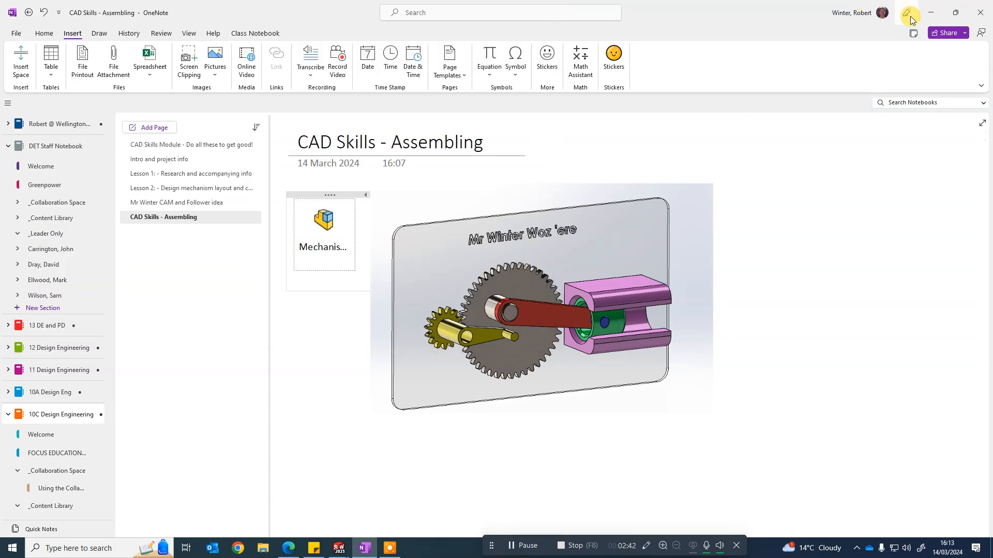
Step: Return to SOLIDWORKS and close both Mechanism_Assem and Mated_copy, discarding the unsaved changes
left_click(929, 13)
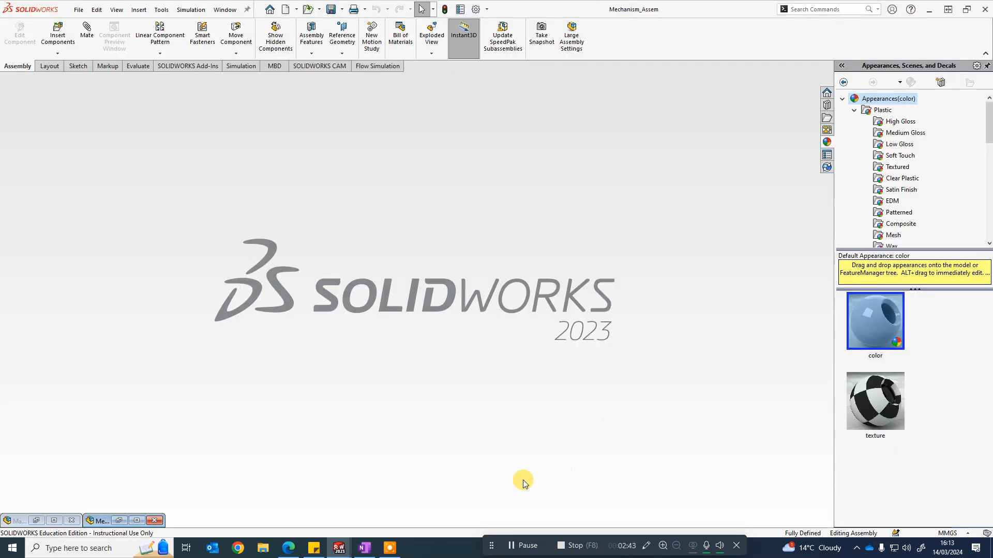
left_click(153, 521)
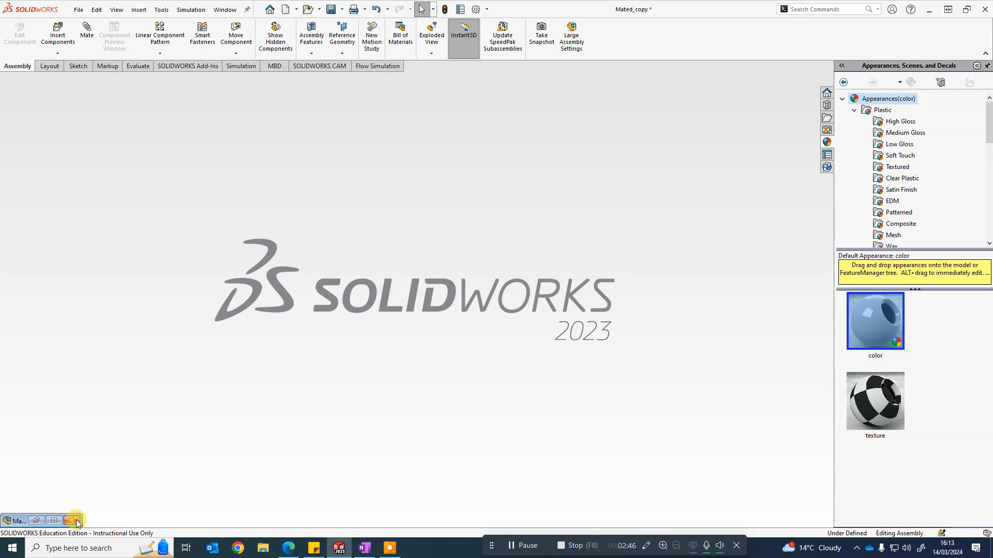
left_click(80, 521)
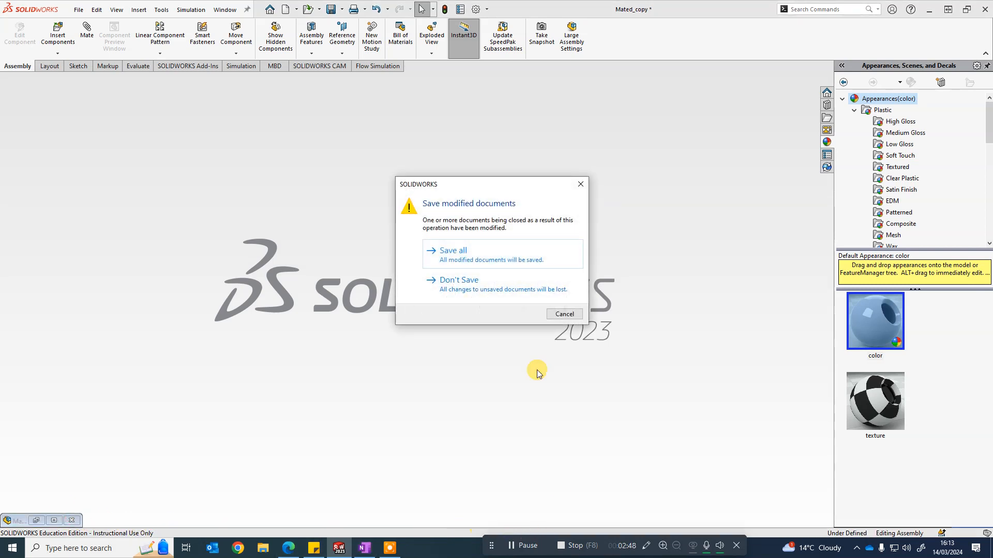
left_click(485, 288)
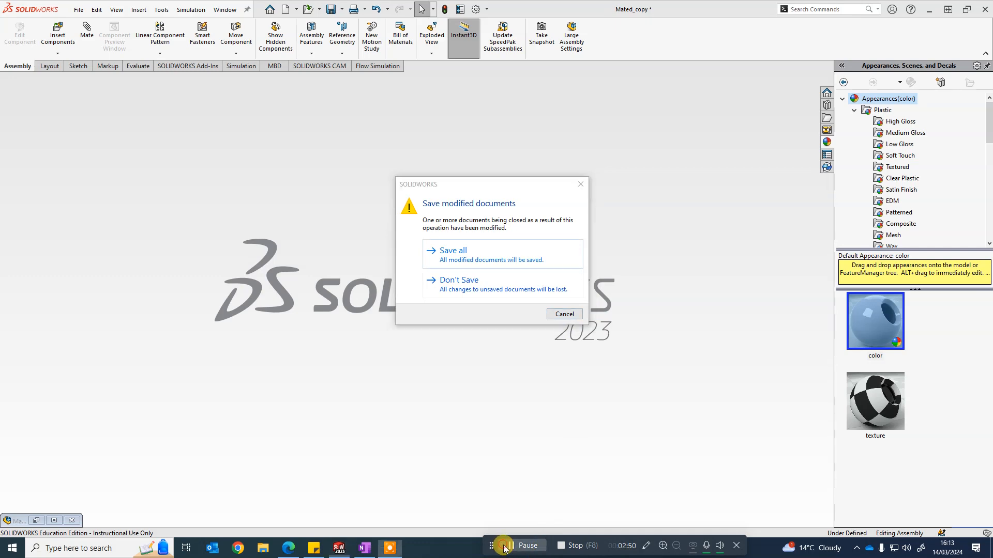
Step: Open the Mechanism_Assem_v1 assembly from the OneDrive DET folder
left_click(83, 12)
left_click(85, 39)
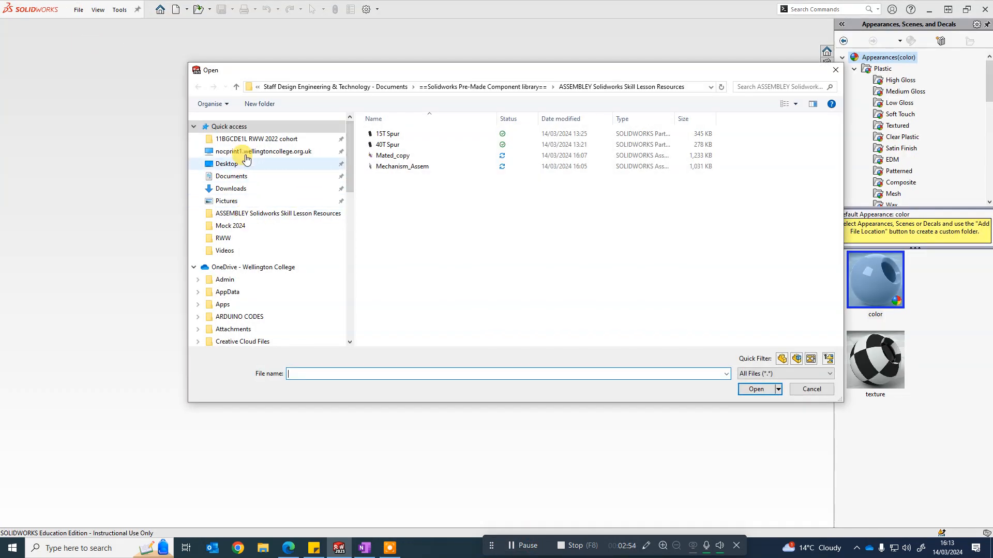
left_click(242, 266)
scroll(242, 264, "down", 2)
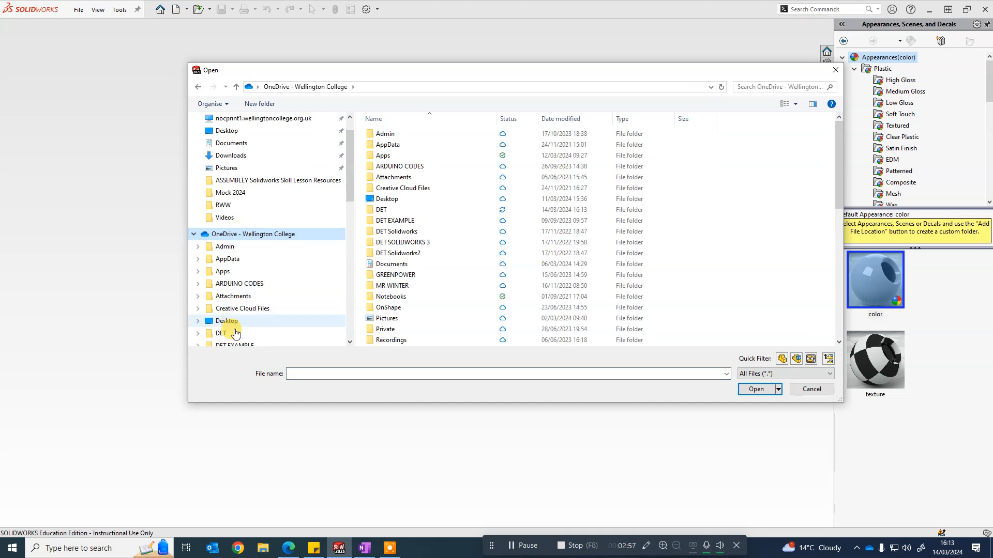
left_click(227, 309)
left_click(225, 322)
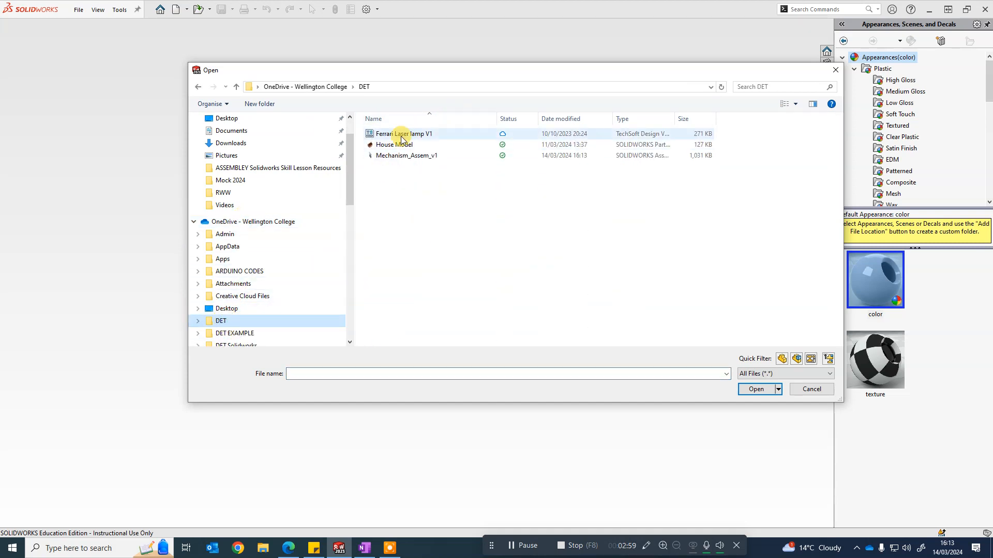
left_click(408, 155)
left_click(756, 389)
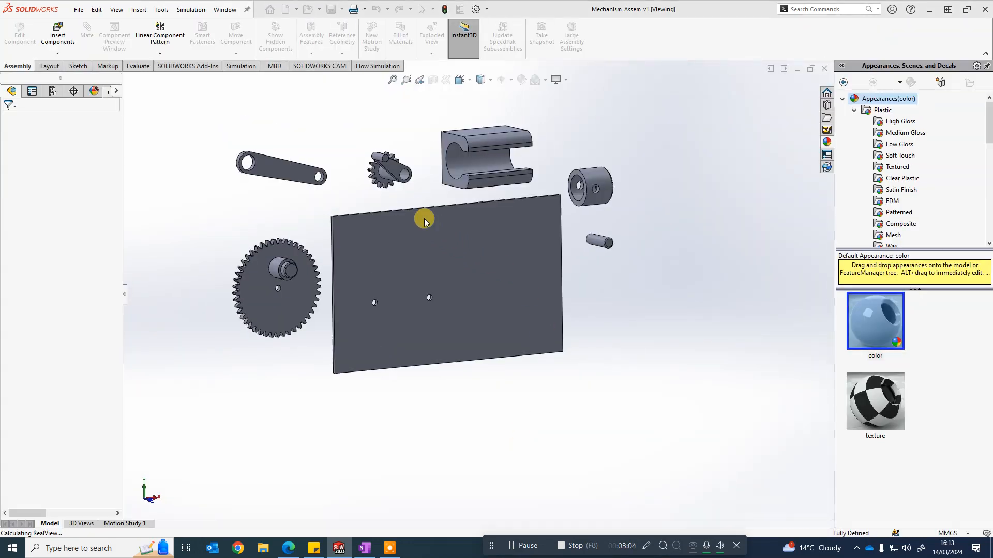
Step: Examine the assembly's loose components around the backboard from several angles and distances
scroll(437, 217, "down", 2)
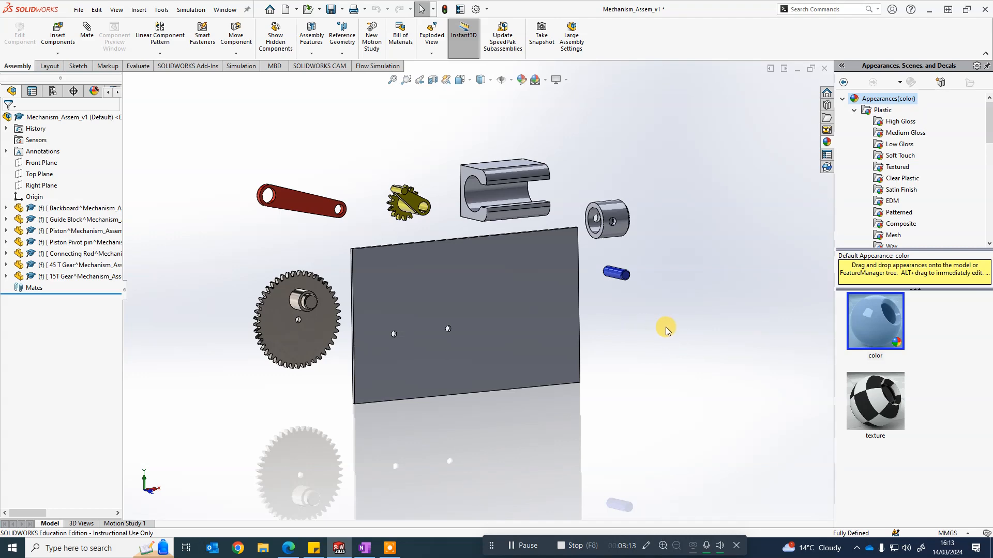
middle_click_drag(665, 327, 646, 288)
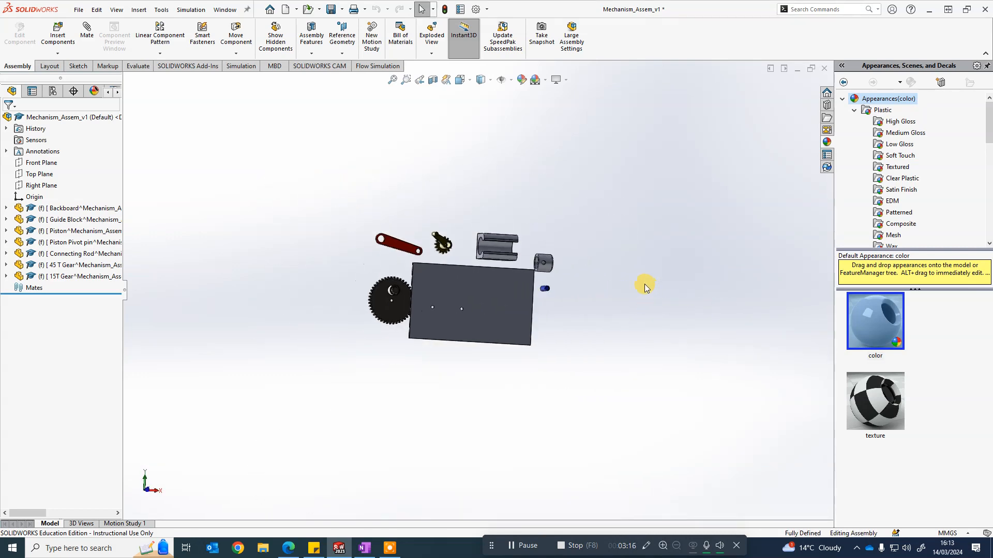
scroll(427, 261, "down", 6)
scroll(479, 277, "up", 5)
scroll(479, 277, "down", 4)
scroll(482, 278, "up", 4)
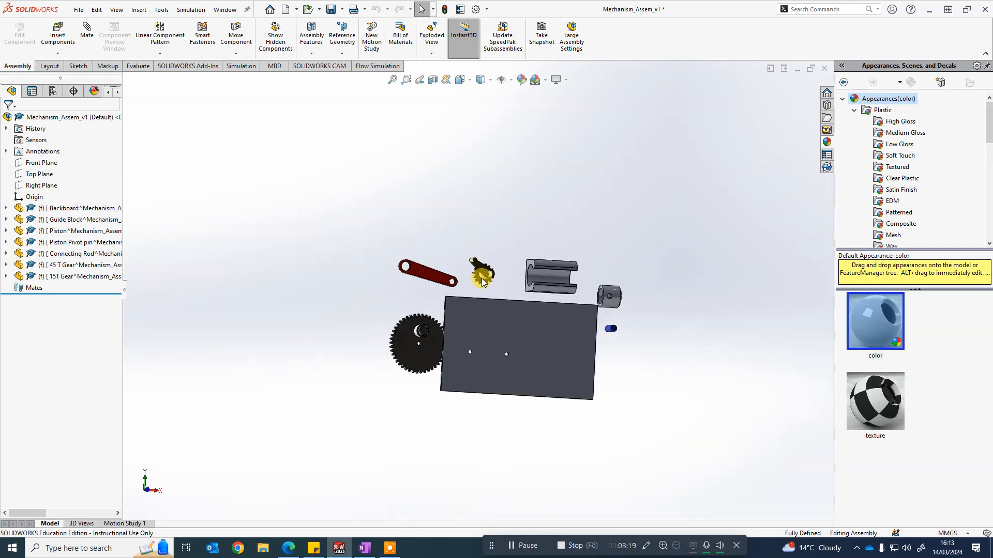
scroll(482, 279, "down", 3)
middle_click_drag(520, 301, 468, 229, "ctrl")
scroll(459, 248, "down", 3)
scroll(458, 247, "up", 4)
scroll(464, 244, "down", 1)
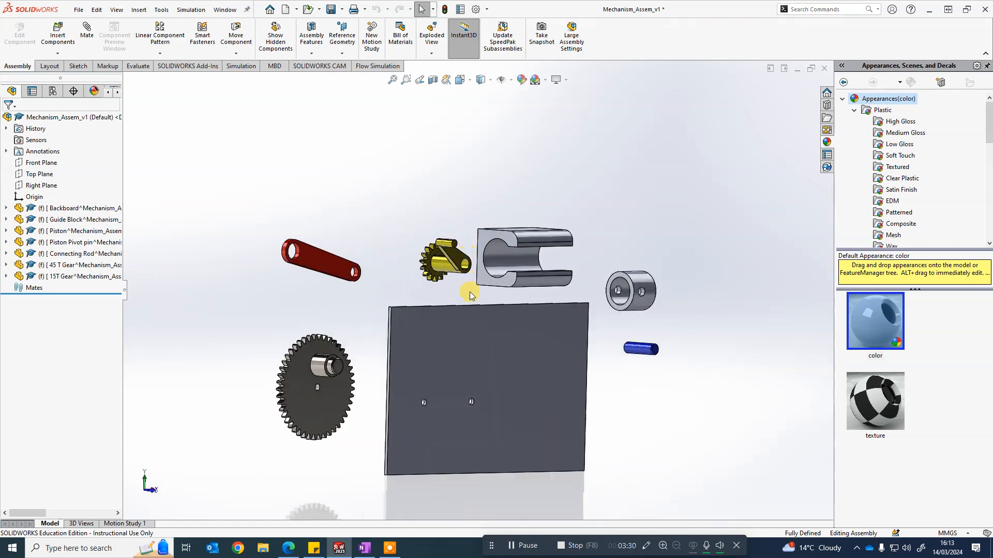
Step: Try moving the backboard and select the guide block, piston, pivot pin and connecting rod to check which parts are fixed
scroll(469, 294, "up", 1)
scroll(446, 312, "down", 2)
scroll(504, 344, "up", 1)
middle_click_drag(597, 393, 552, 377)
left_click_drag(523, 355, 642, 297)
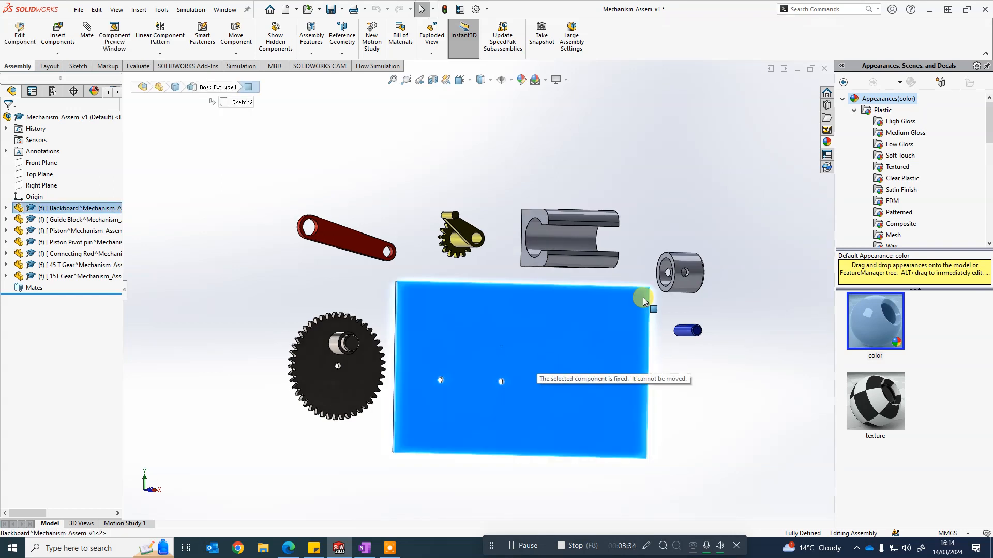
left_click(540, 216)
left_click(695, 262)
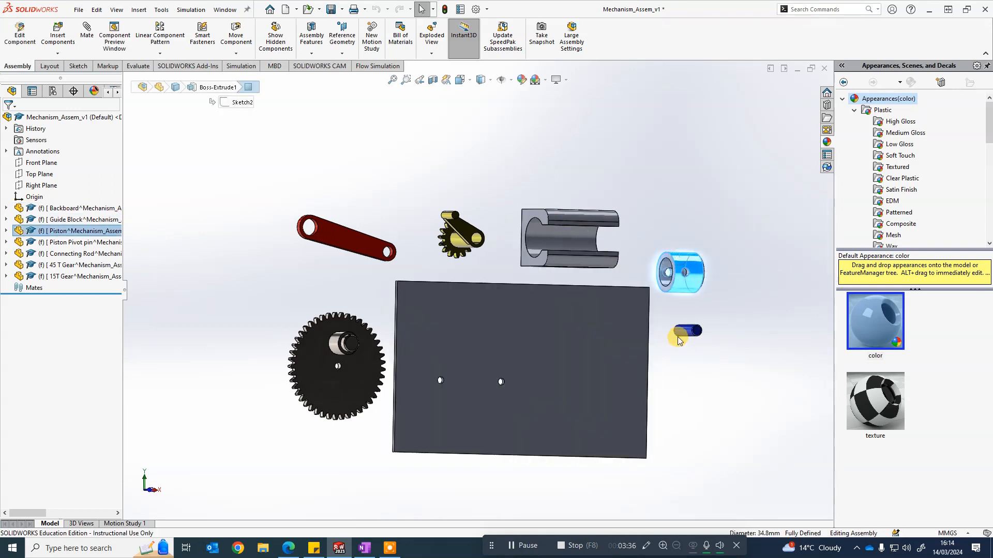
left_click(684, 333)
left_click(357, 241)
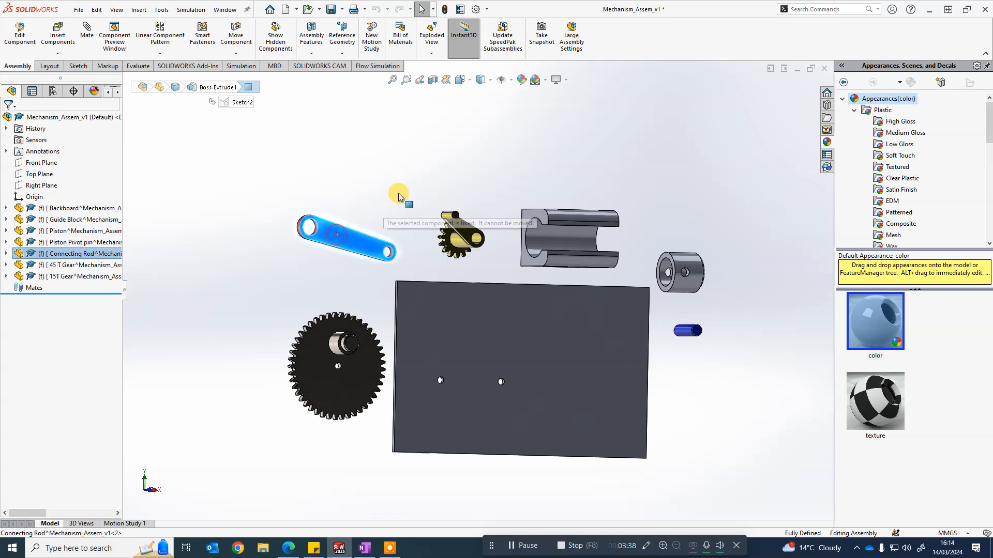
left_click(366, 164)
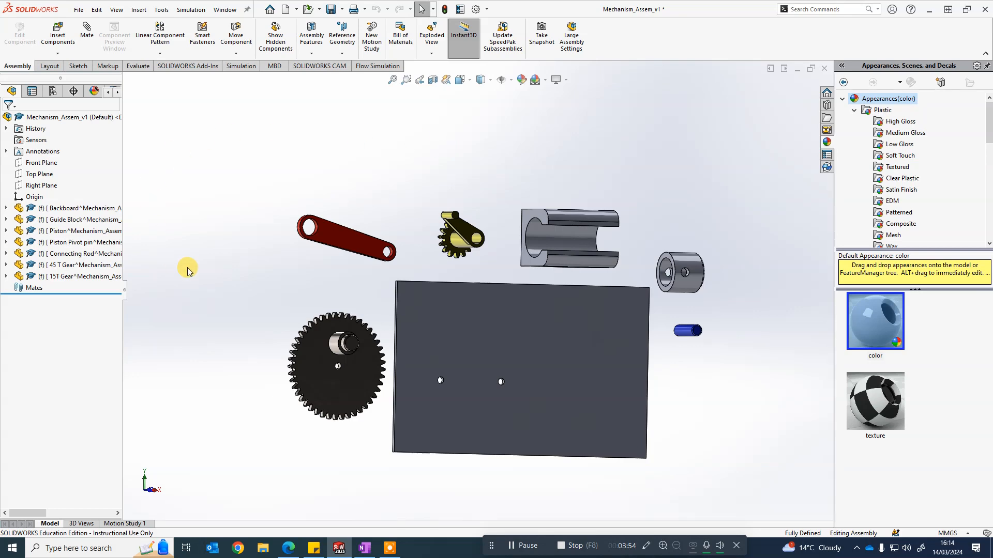
Step: Float the connecting rod and shift it slightly away from the 15T gear
left_click(358, 242)
right_click(358, 242)
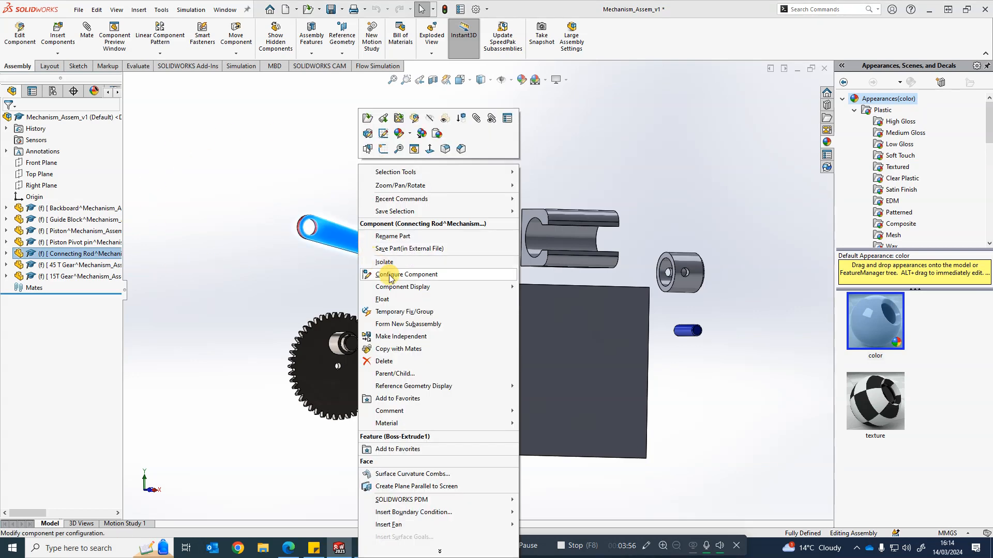
left_click(385, 300)
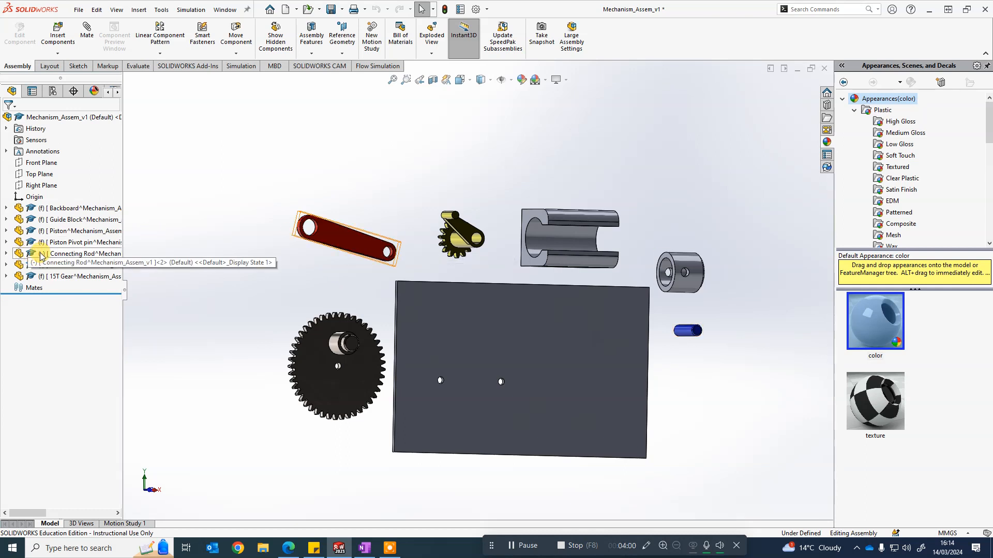
left_click_drag(336, 246, 308, 240)
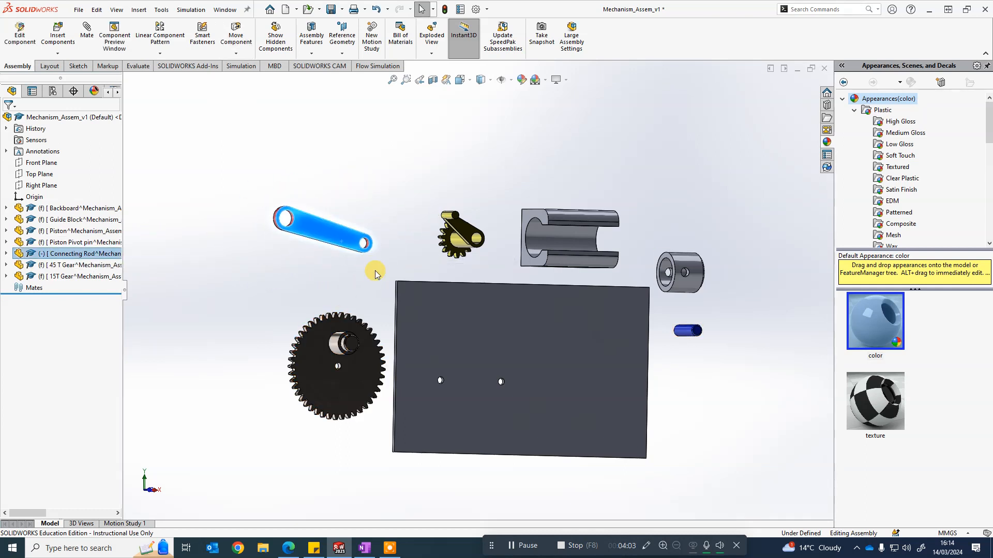
Step: Float the 45T gear, the guide block and the piston so they can move freely
right_click(356, 373)
left_click(382, 300)
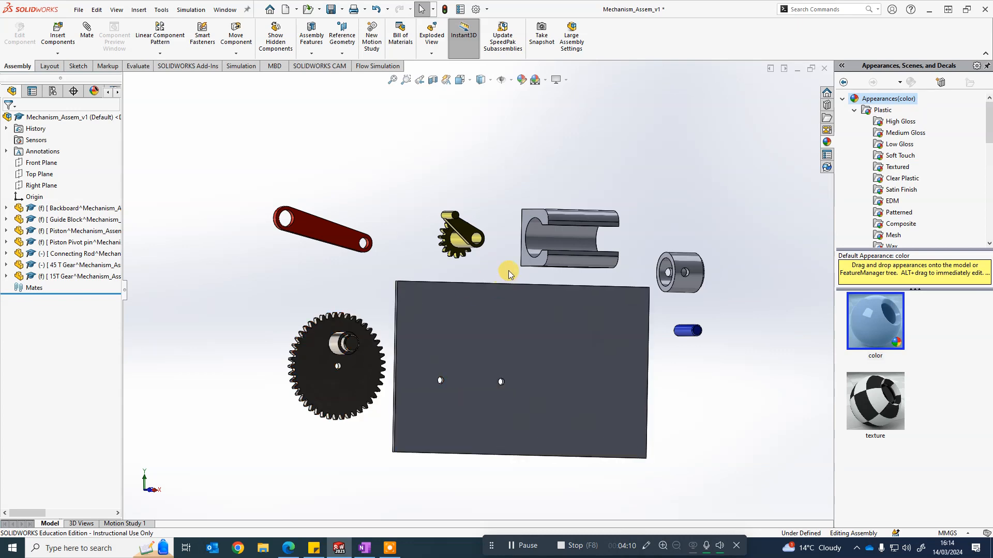
right_click(572, 238)
left_click(597, 300)
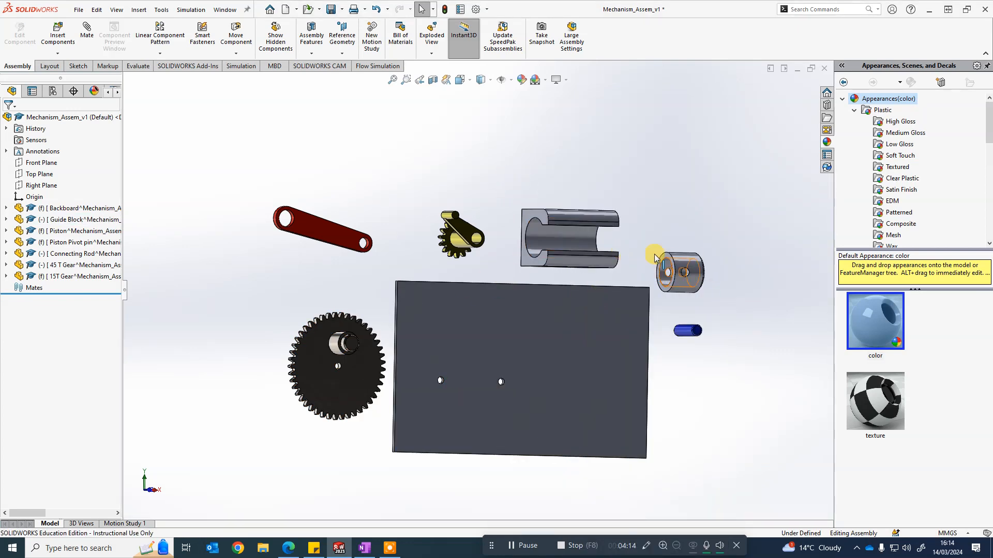
right_click(691, 279)
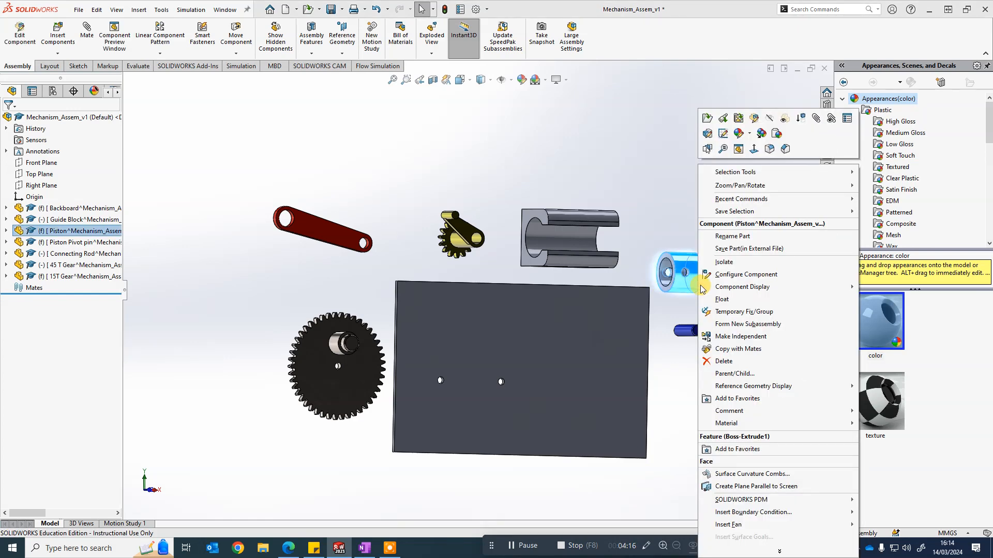
left_click(724, 300)
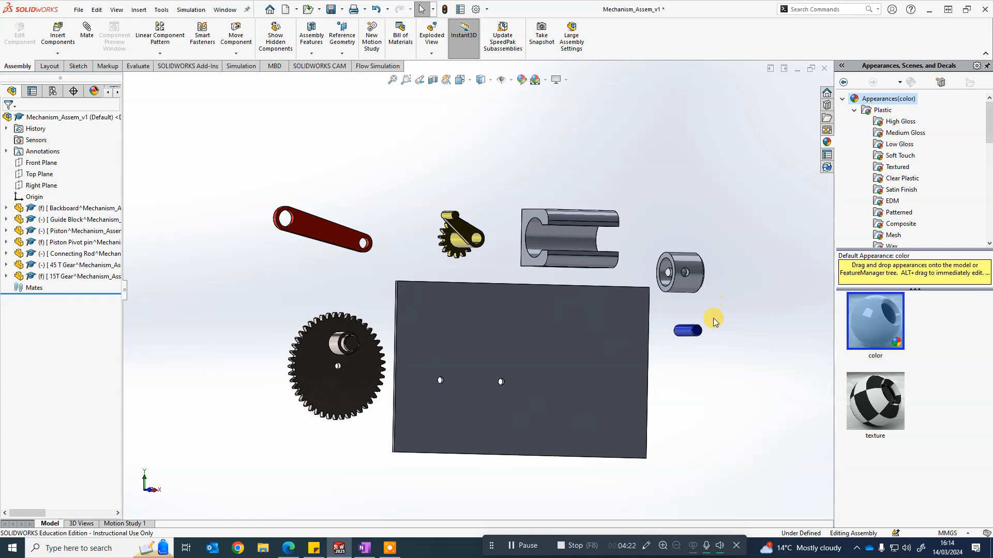
Step: Float the piston pivot pin and the 15T gear, keeping the backboard fixed
left_click(686, 331)
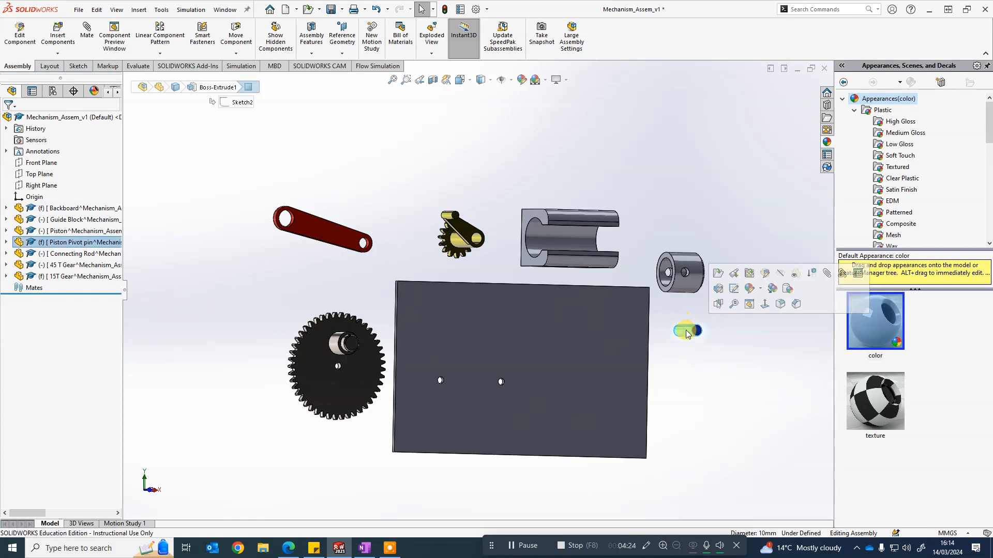
right_click(687, 331)
left_click(705, 310)
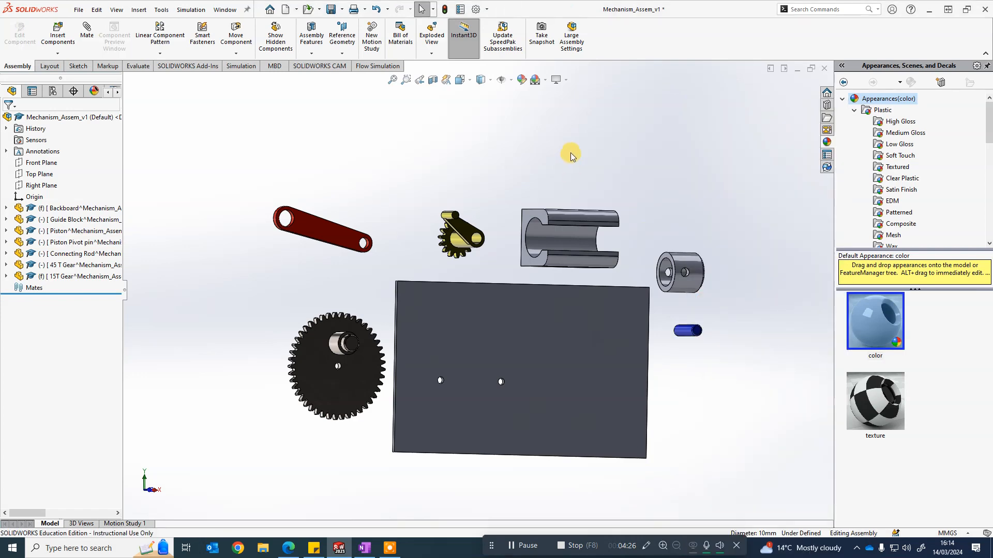
right_click(466, 230)
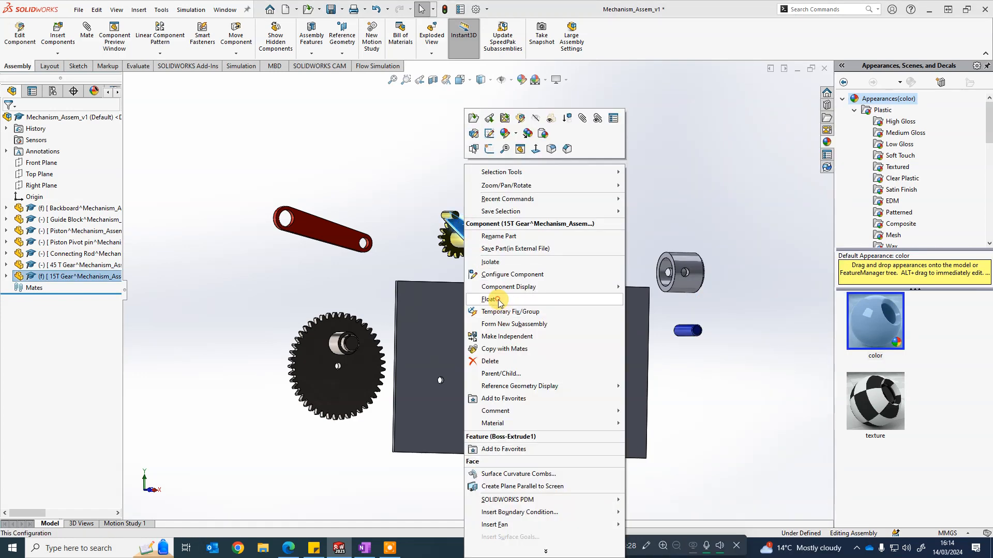
left_click(497, 300)
Step: Move the guide block, piston, pivot pin, both gears and connecting rod slightly around the backboard to test their freedom
left_click(584, 218)
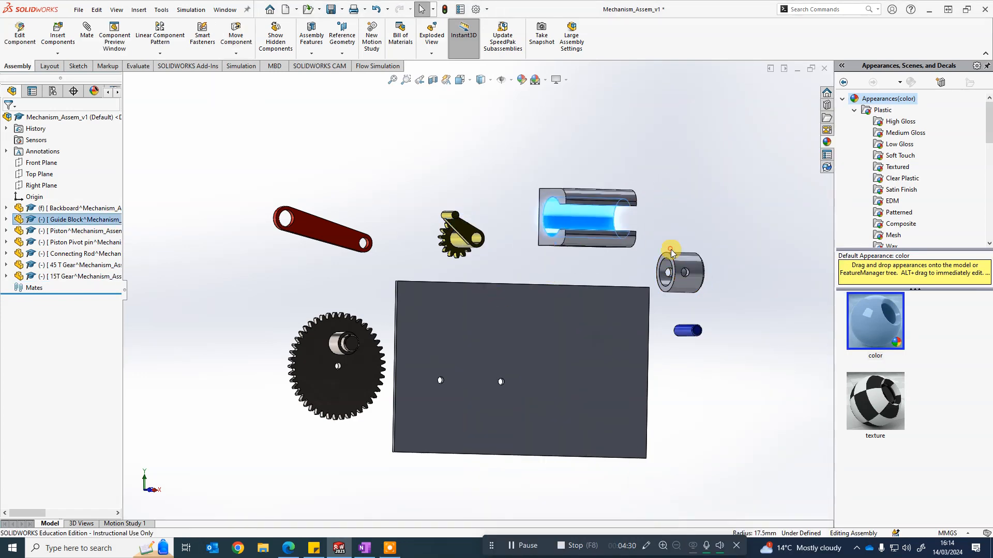
left_click_drag(671, 252, 664, 229)
left_click_drag(687, 331, 694, 293)
left_click_drag(460, 226, 472, 217)
left_click_drag(328, 231, 371, 220)
left_click_drag(340, 376, 331, 323)
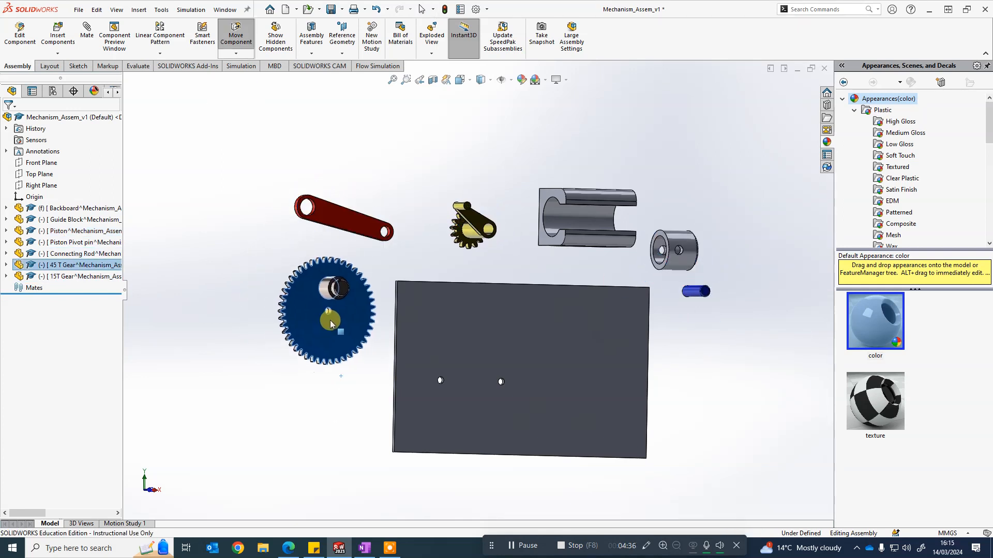
left_click(397, 175)
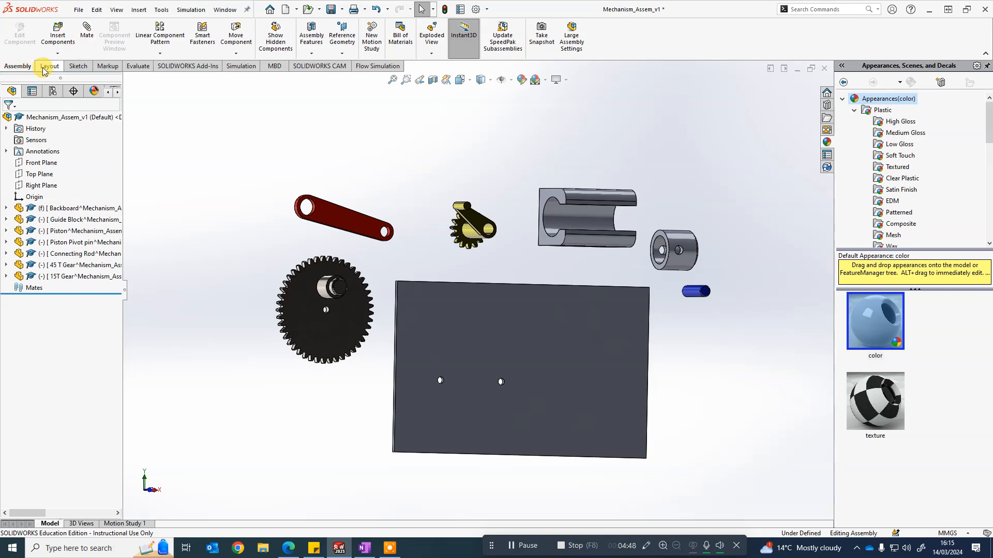
Step: Start the Mate command with standard mate types for the 15T gear
left_click(78, 65)
left_click(14, 66)
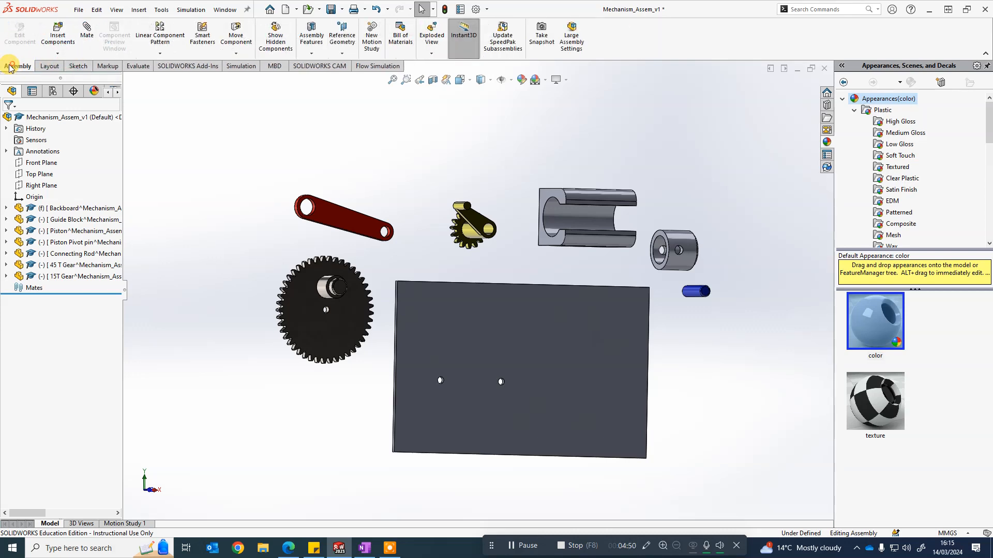
left_click(91, 37)
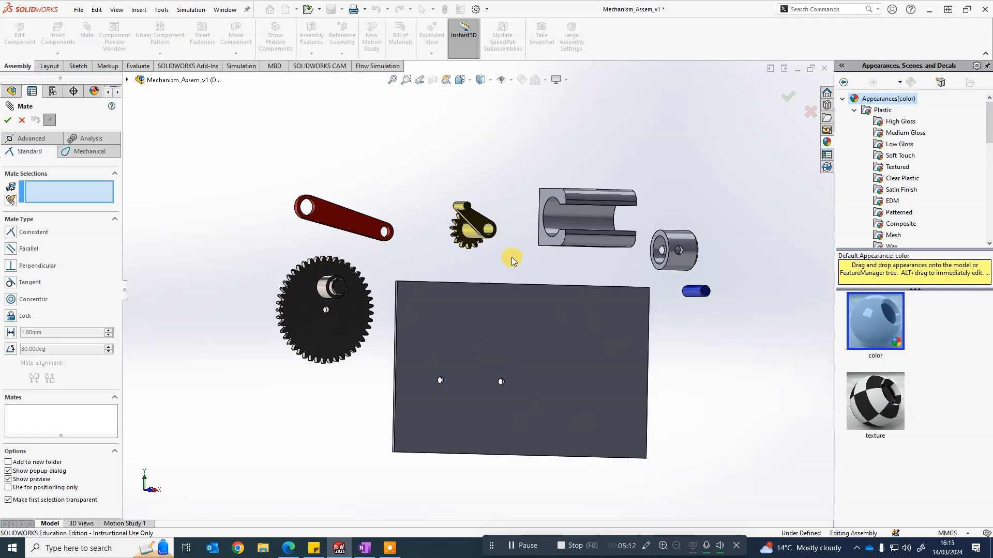
scroll(482, 229, "down", 6)
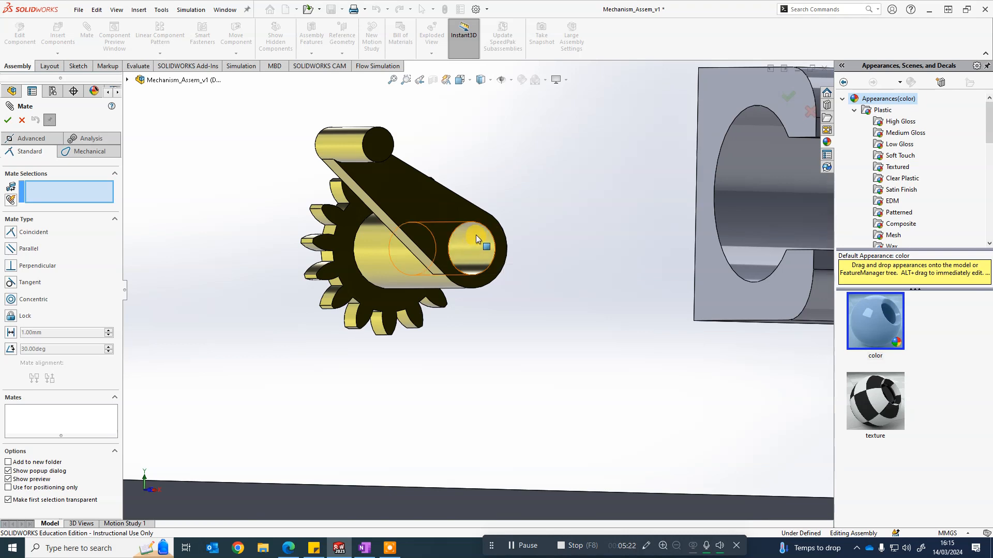
left_click(474, 236)
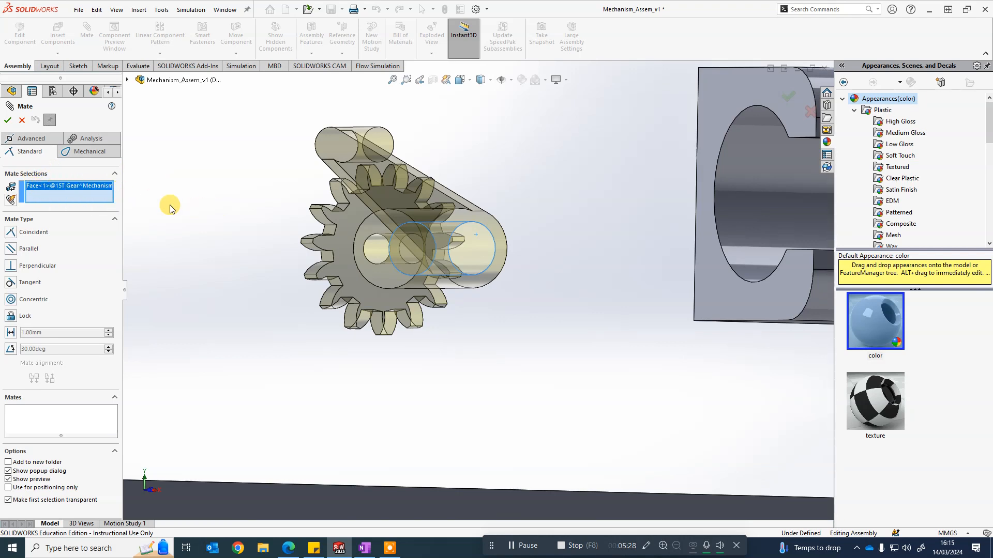
right_click(84, 191)
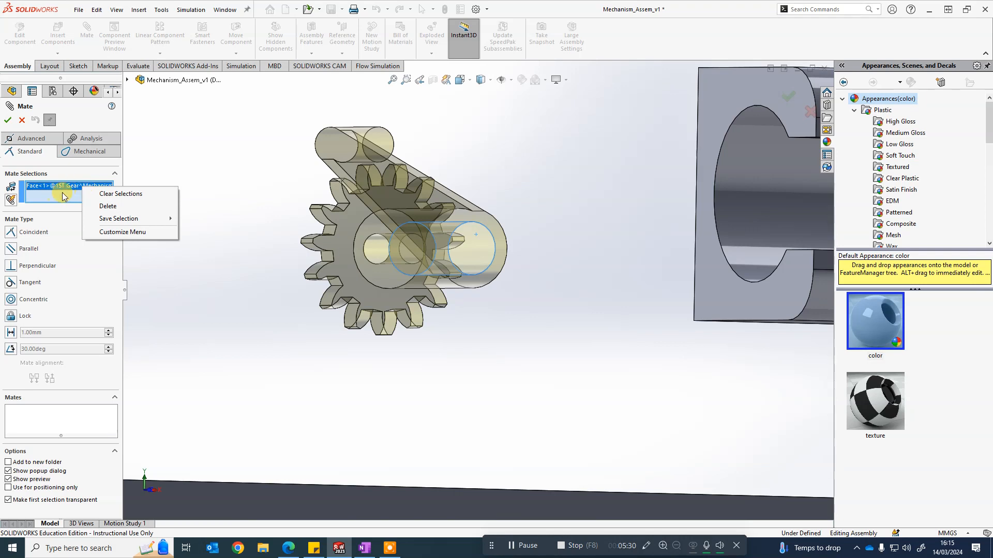
left_click(117, 201)
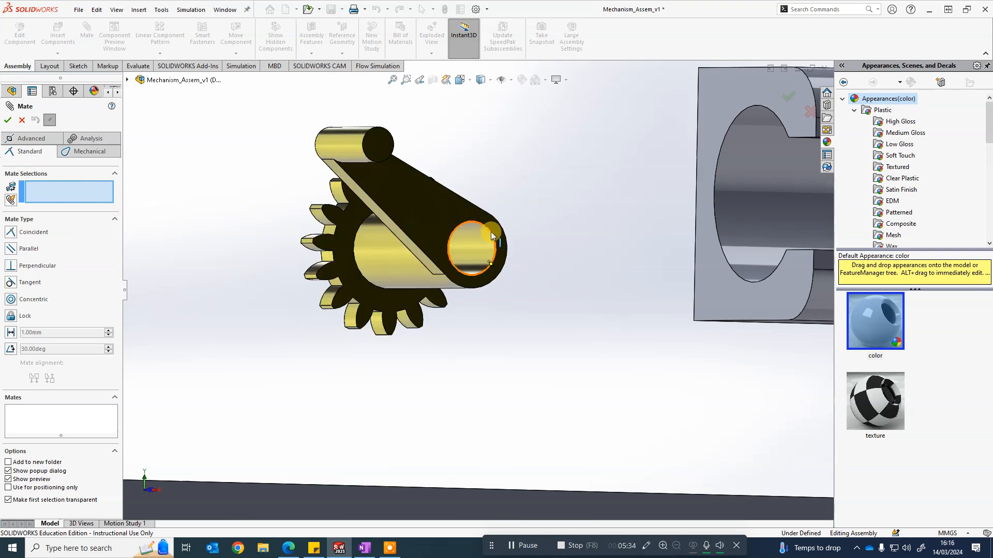
left_click(473, 203)
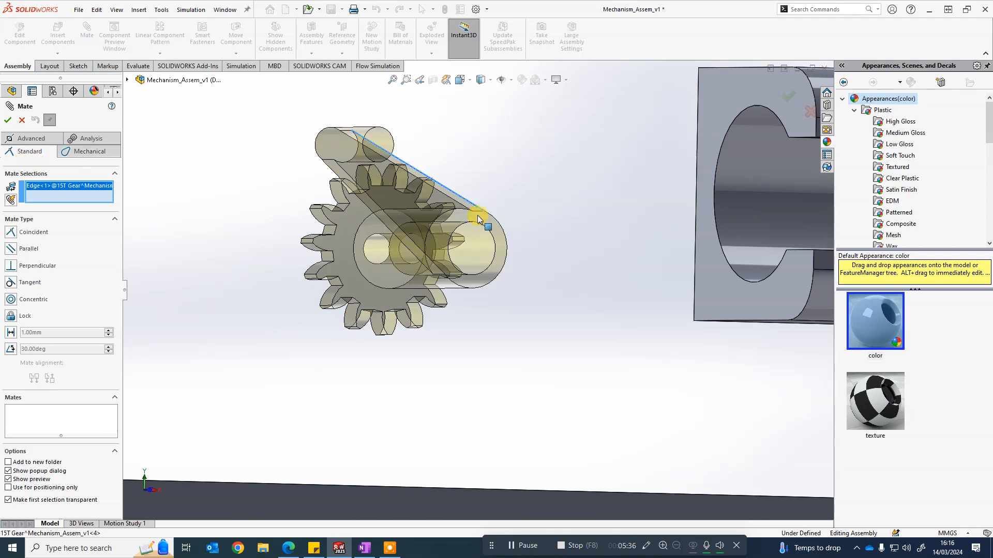
right_click(50, 187)
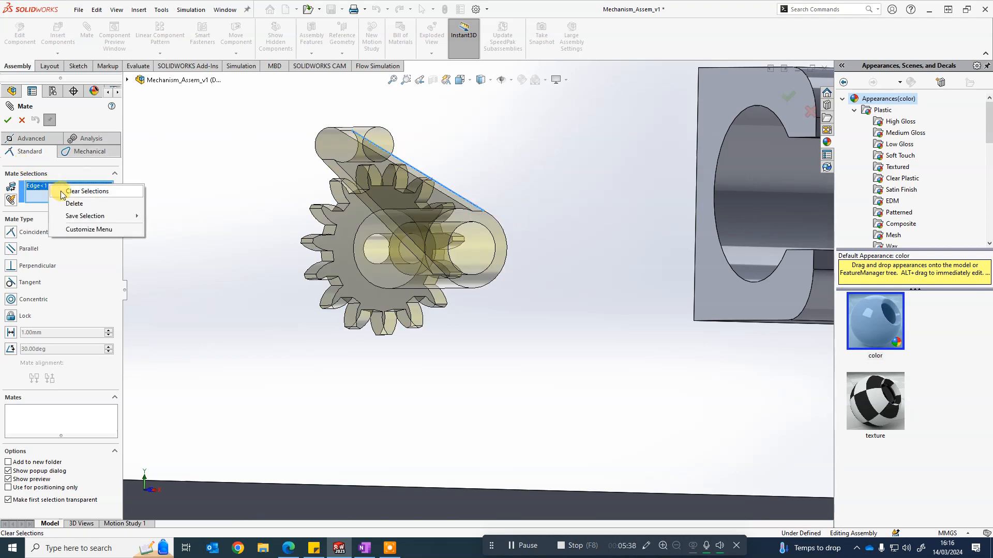
left_click(75, 204)
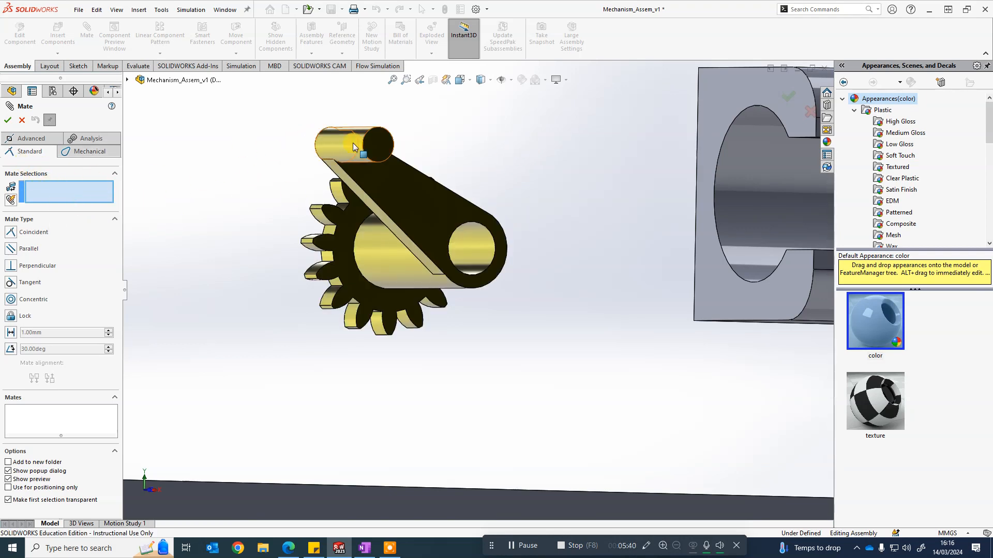
Step: Add a concentric mate between the 15T gear's bore and the backboard hole nearest the board's left edge, leaving rotation unlocked
left_click(476, 245)
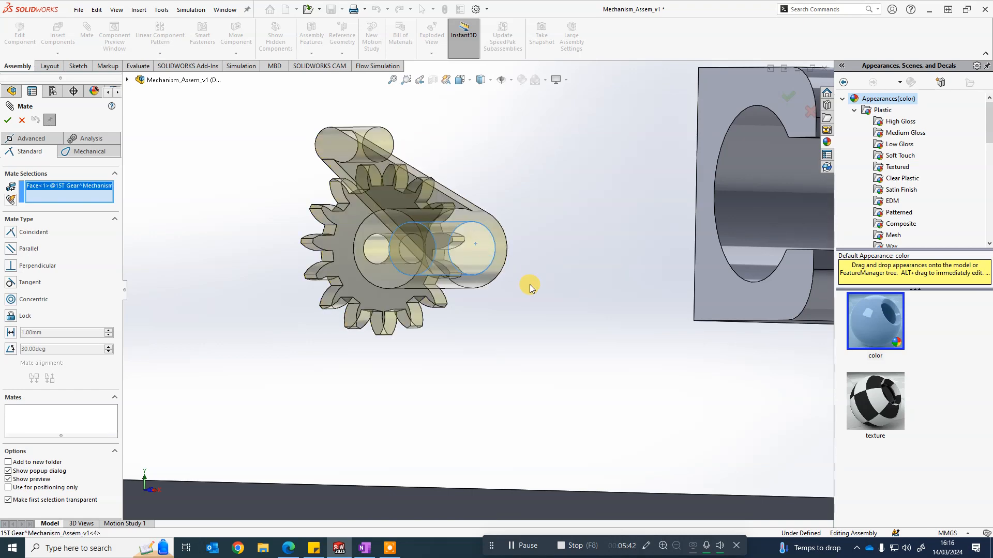
scroll(529, 285, "up", 3)
scroll(529, 285, "up", 5)
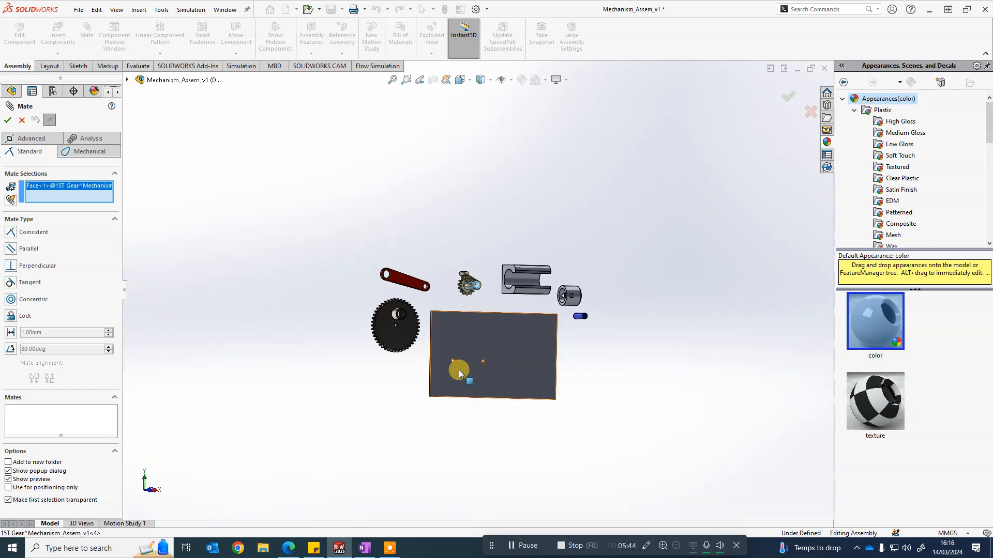
scroll(453, 339, "down", 8)
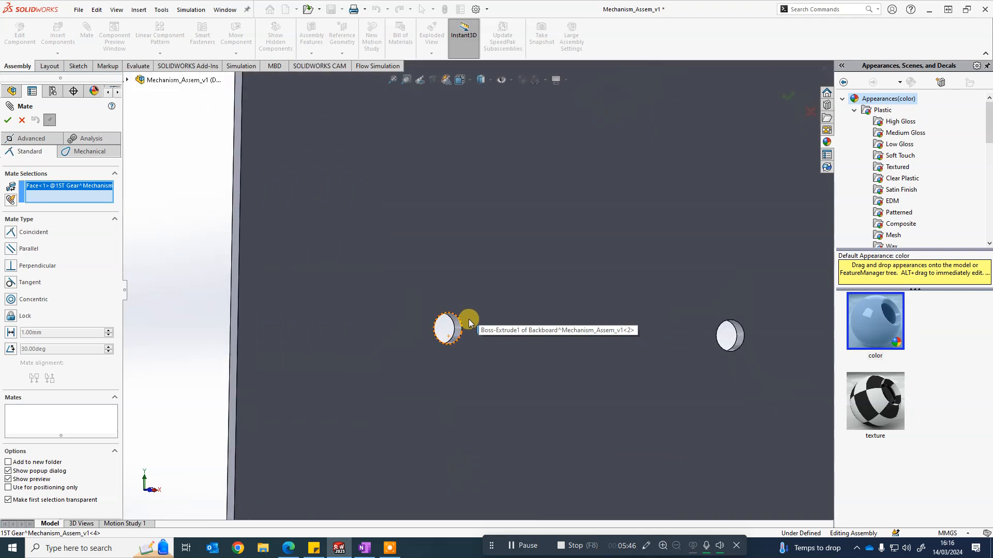
scroll(460, 329, "down", 3)
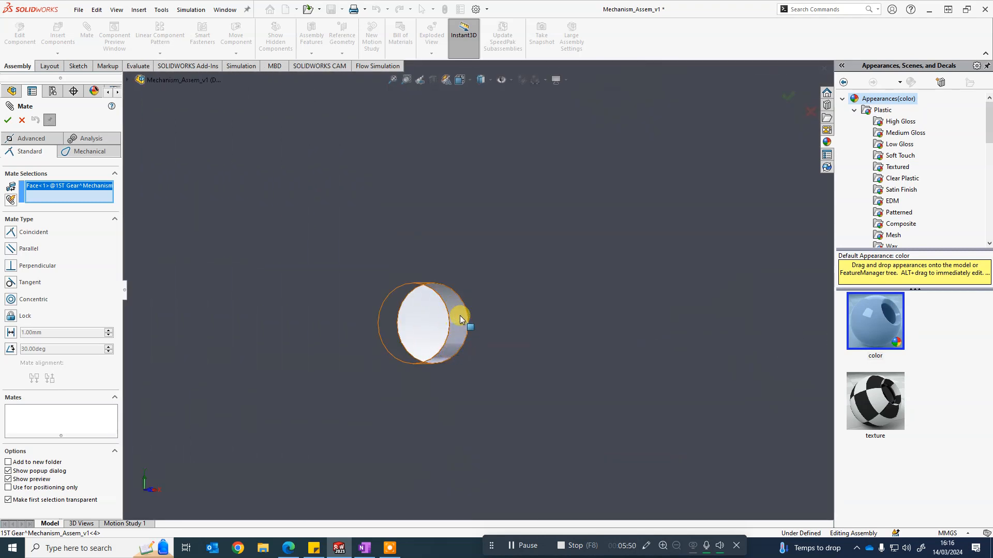
left_click(461, 320)
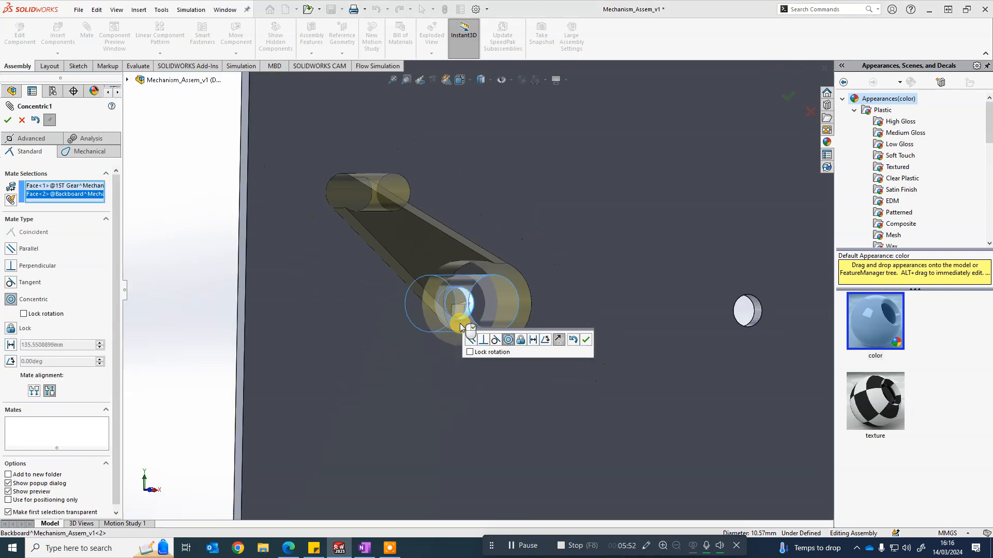
scroll(461, 327, "up", 2)
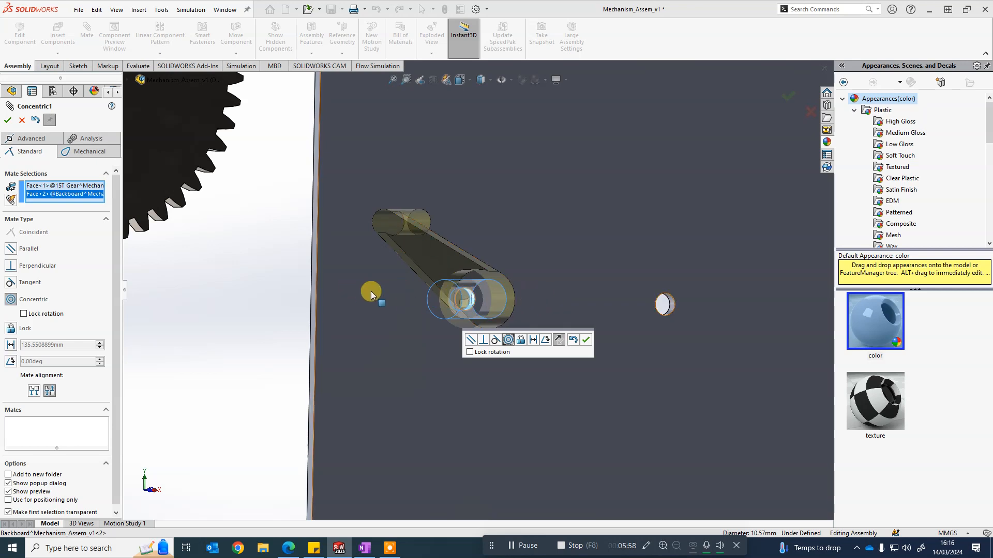
left_click(588, 340)
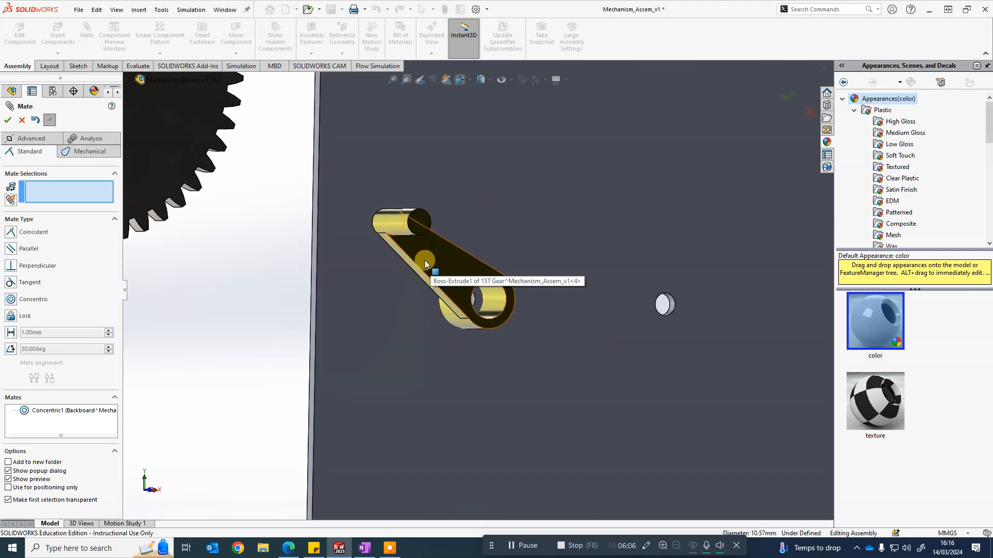
Step: Pull the 15T gear out along its hole axis, clear of the backboard, and show the gear's rear face
left_click_drag(425, 260, 643, 399)
scroll(639, 396, "up", 5)
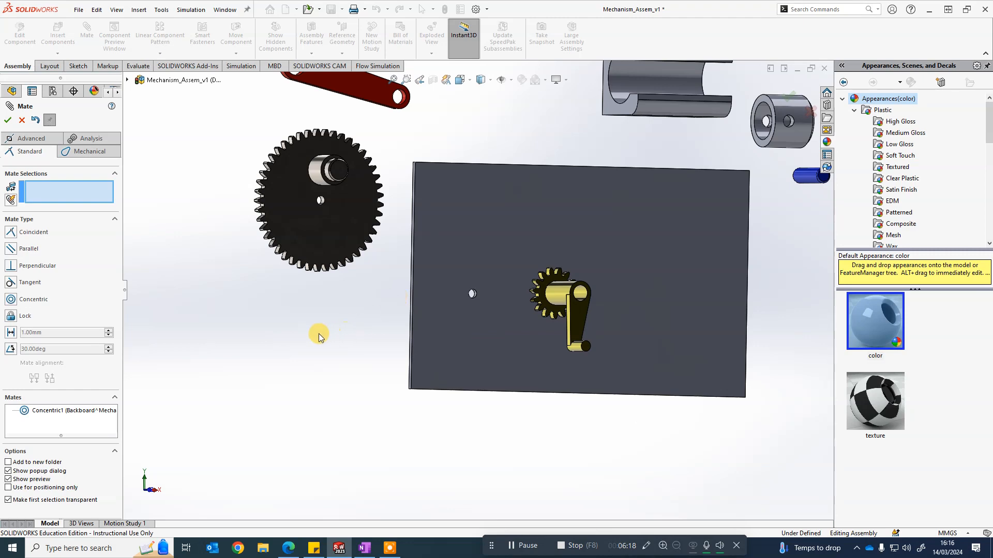
middle_click_drag(321, 335, 424, 333)
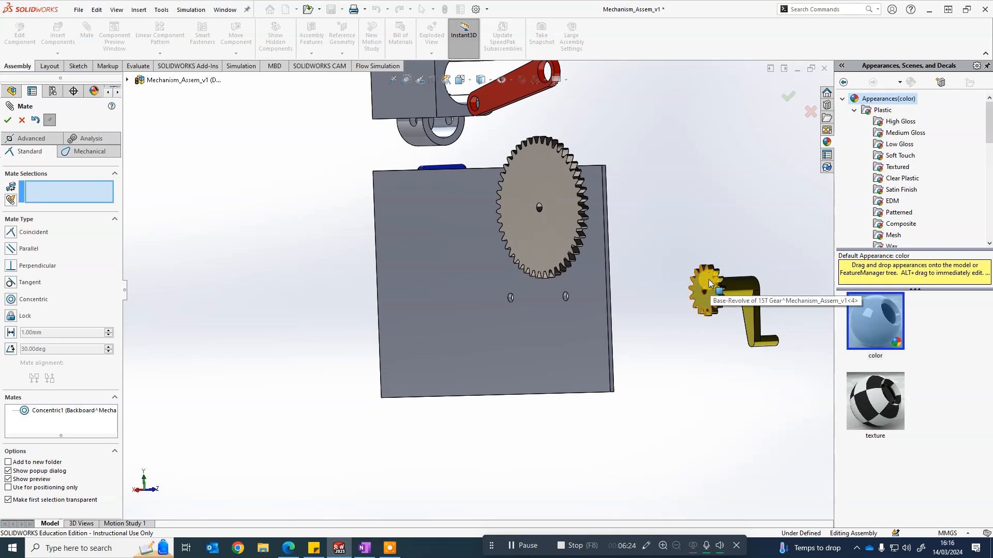
Step: Add a coincident mate between the 15T gear's rear face and the backboard face on the crank side
scroll(709, 279, "down", 3)
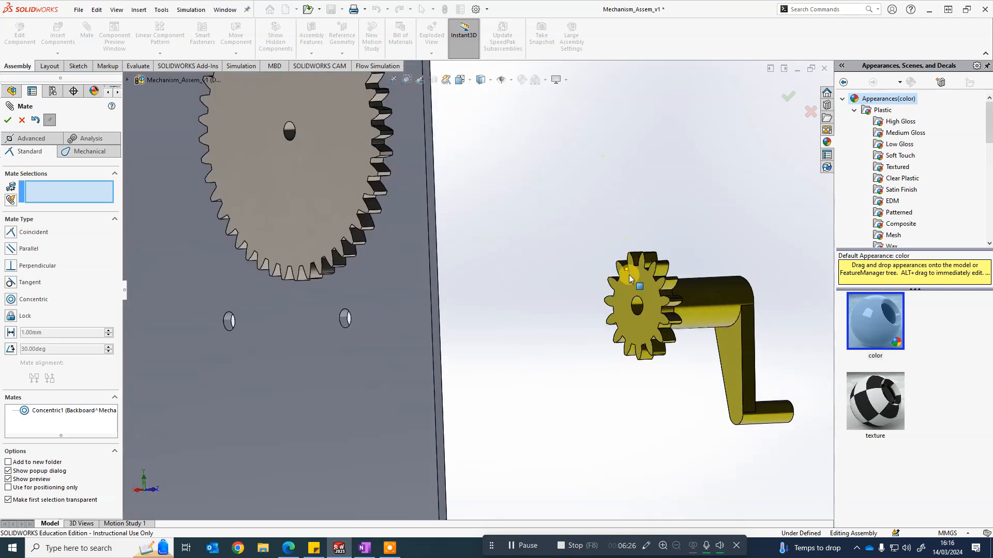
left_click(644, 287)
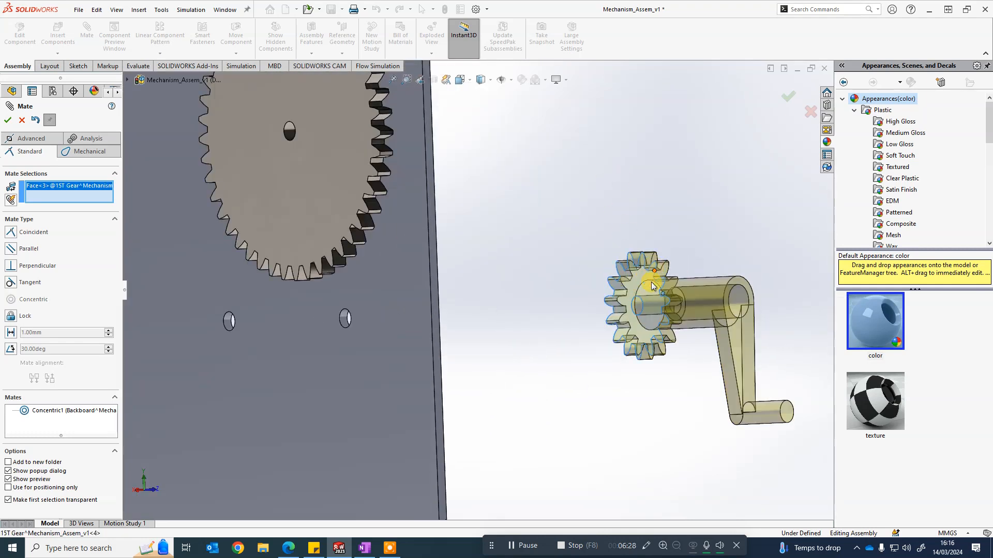
scroll(572, 305, "down", 3)
scroll(572, 302, "up", 3)
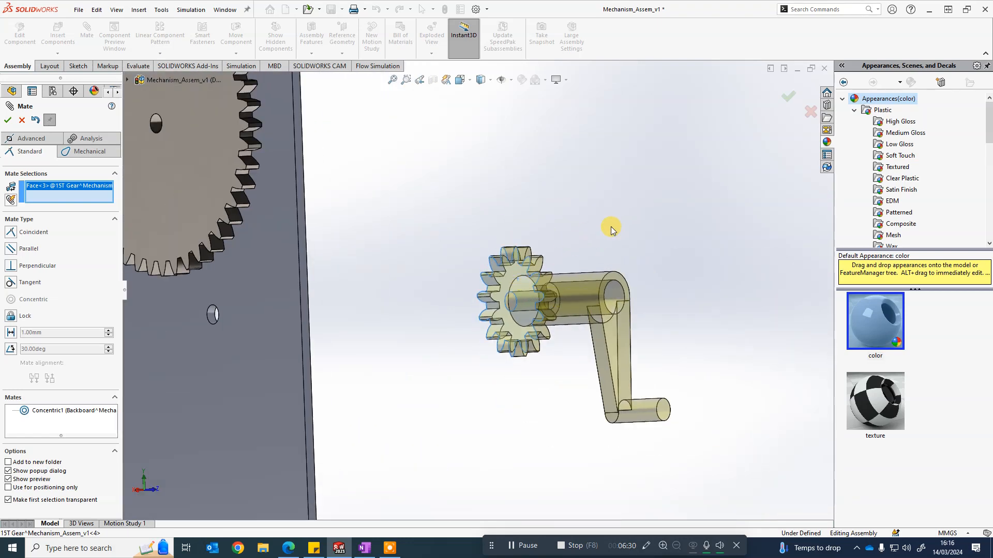
middle_click_drag(610, 227, 491, 228)
scroll(491, 228, "up", 4)
scroll(234, 262, "down", 3)
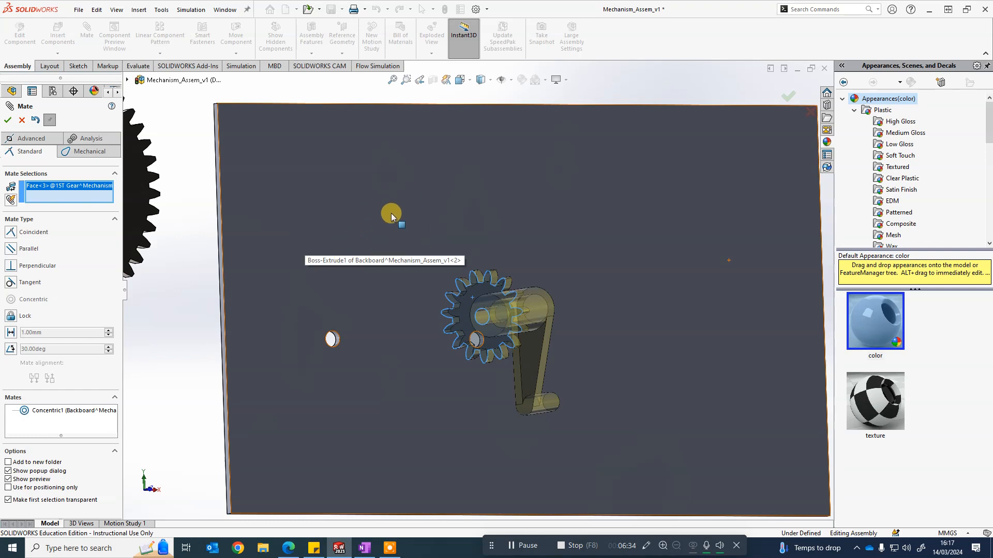
left_click(372, 267)
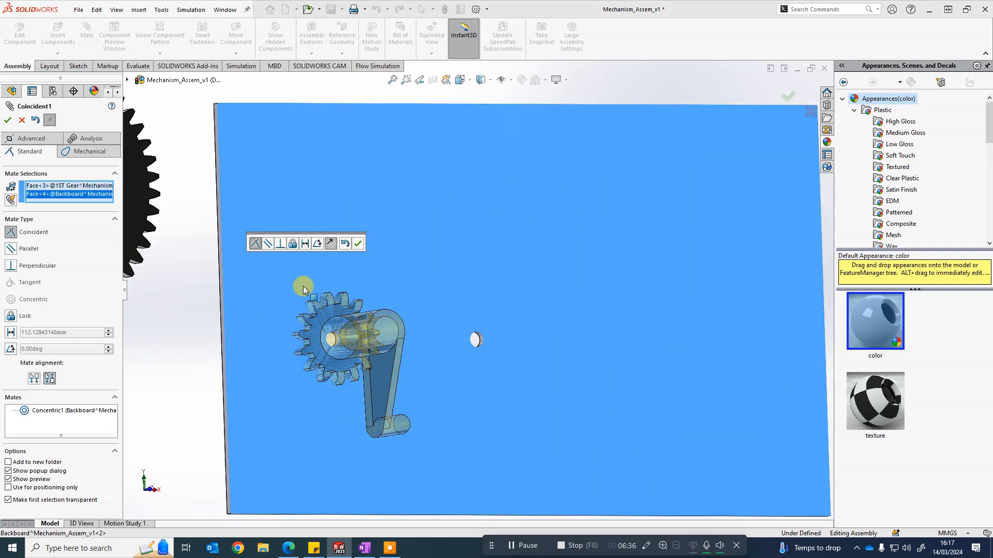
scroll(303, 290, "up", 5)
middle_click_drag(385, 345, 380, 319)
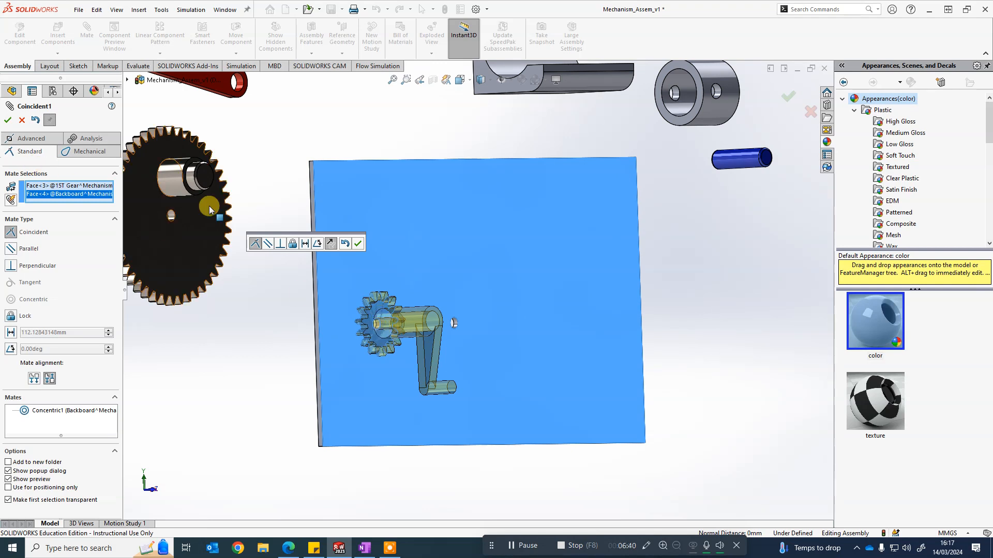
left_click(359, 243)
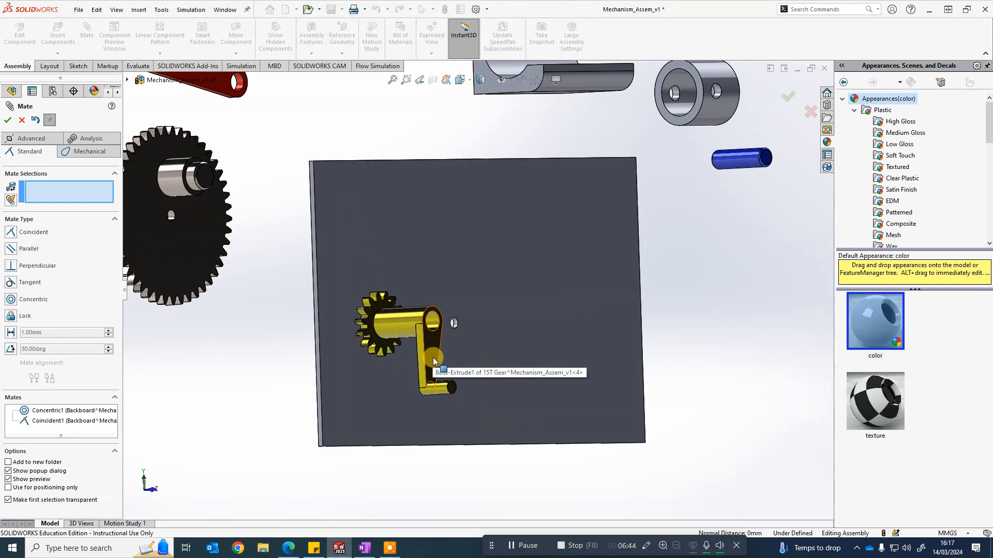
Step: Swing the 15T gear's crank around the backboard hole to test its remaining freedom
left_click_drag(432, 352, 498, 318)
left_click_drag(388, 313, 282, 349)
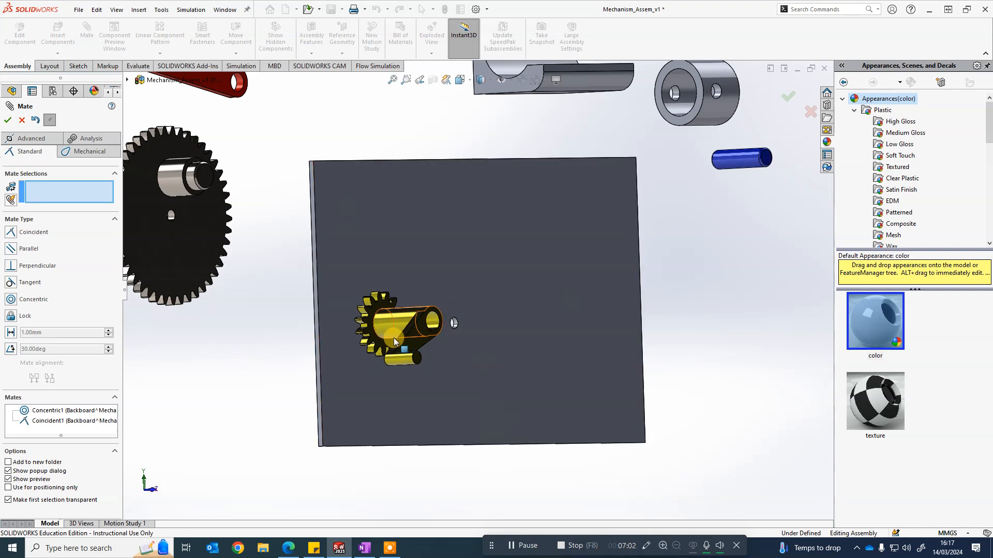
left_click_drag(413, 345, 401, 296)
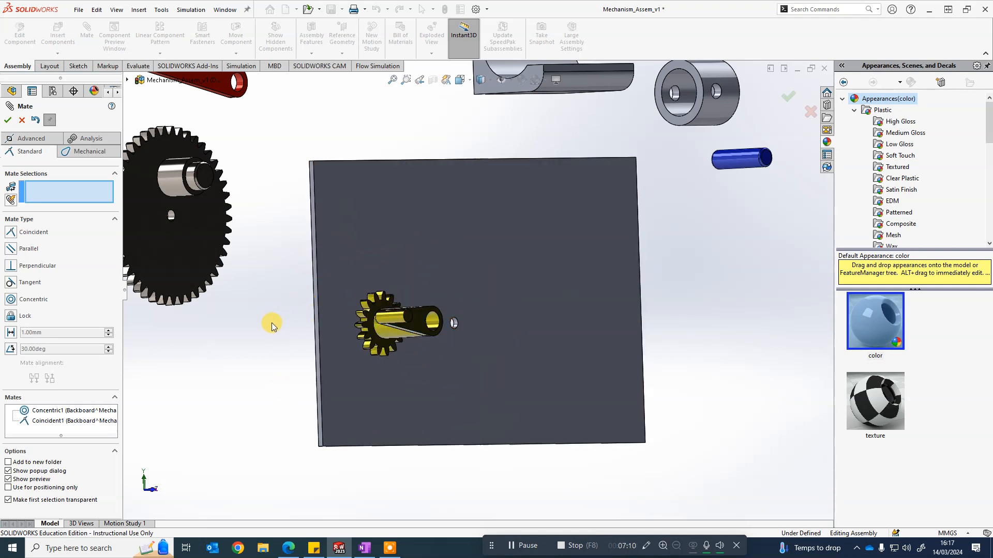
Step: Review the 15T gear's coincident mate, highlighting its backboard face and gear face in turn, and close it
left_click(40, 422)
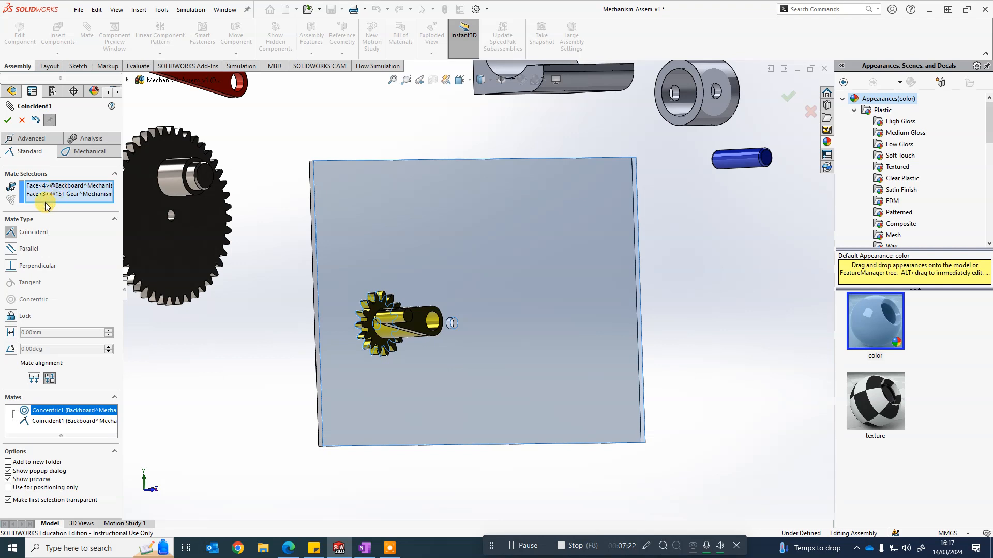
left_click(50, 186)
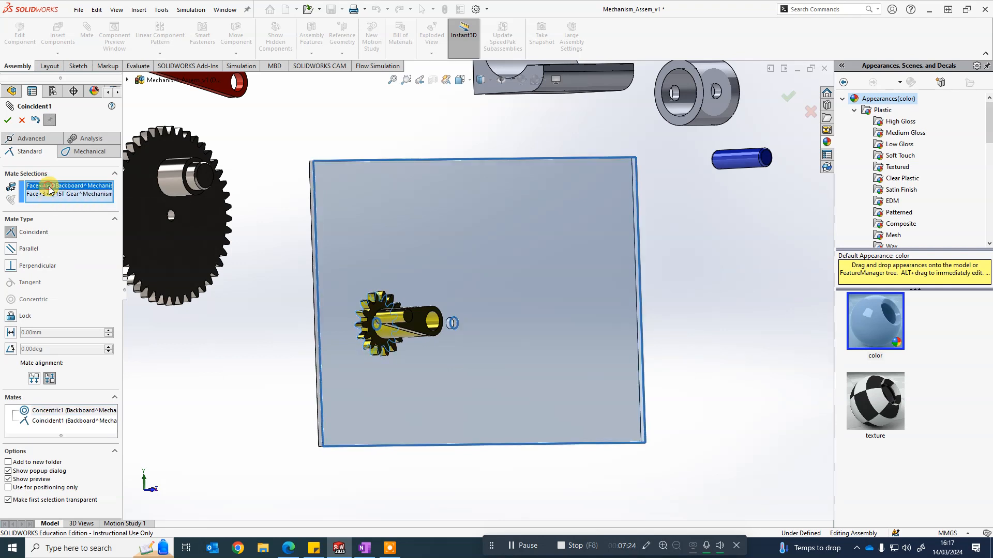
left_click(47, 196)
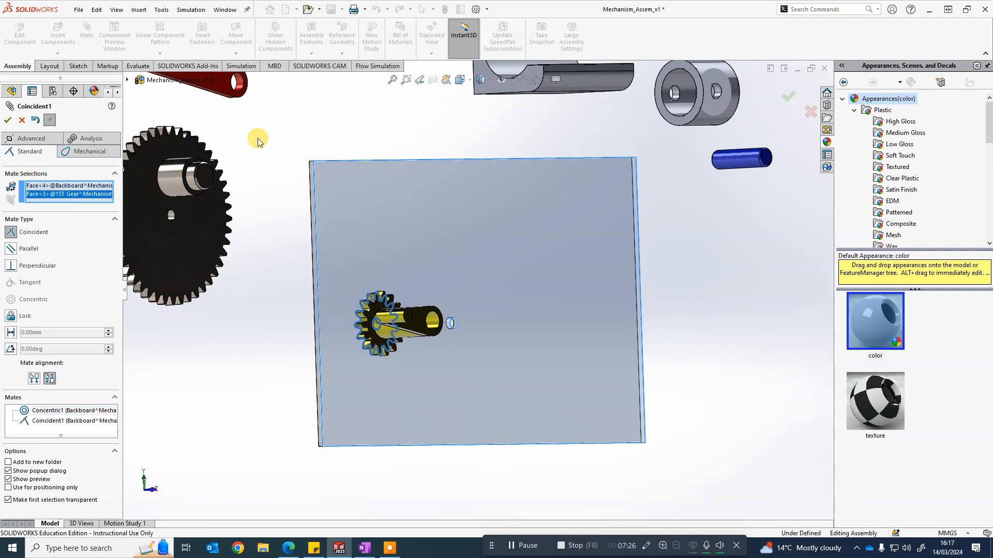
left_click(7, 122)
Step: Turn the 15T gear so its crank handle sits above the shaft, and end the Mate command
left_click_drag(515, 307, 261, 307)
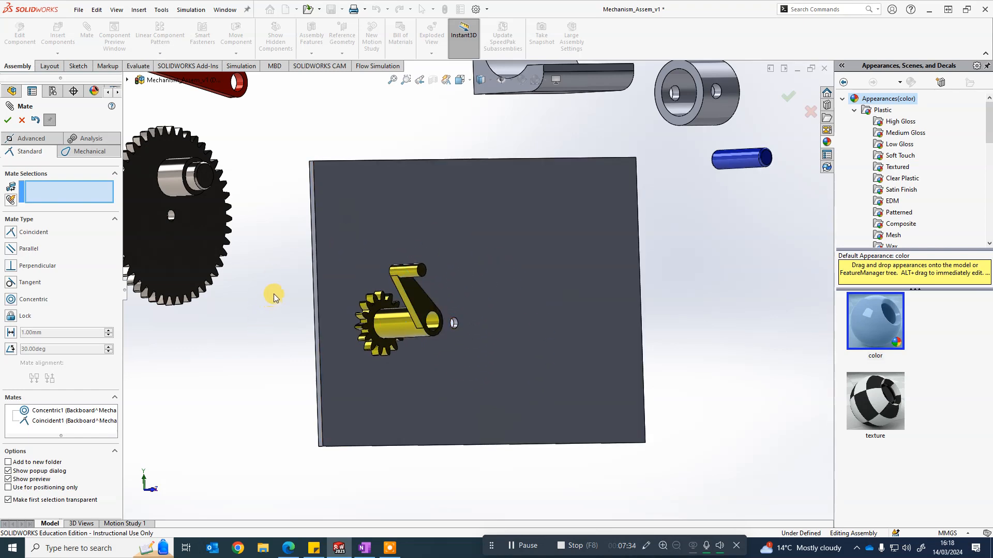
middle_click_drag(487, 367, 451, 368)
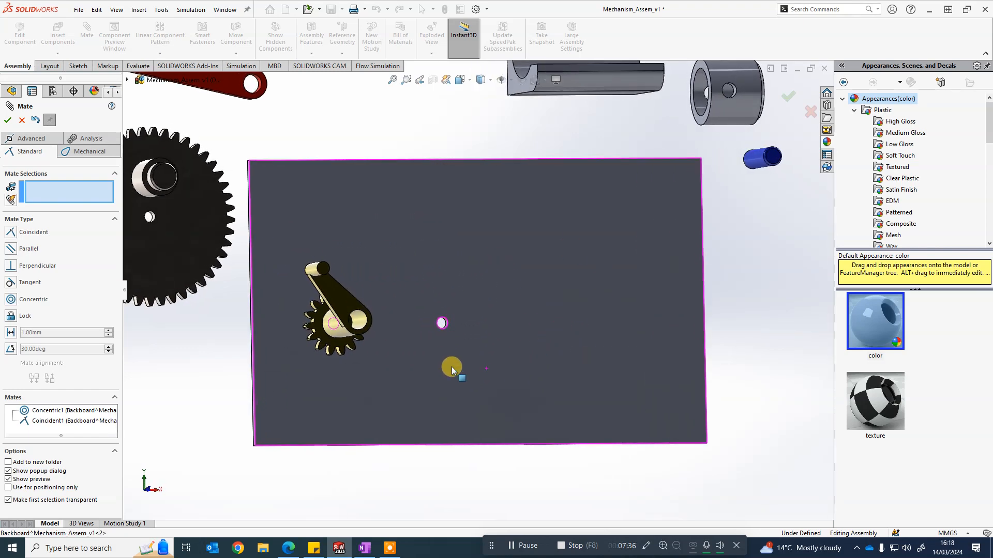
scroll(452, 370, "up", 3)
scroll(279, 294, "down", 3)
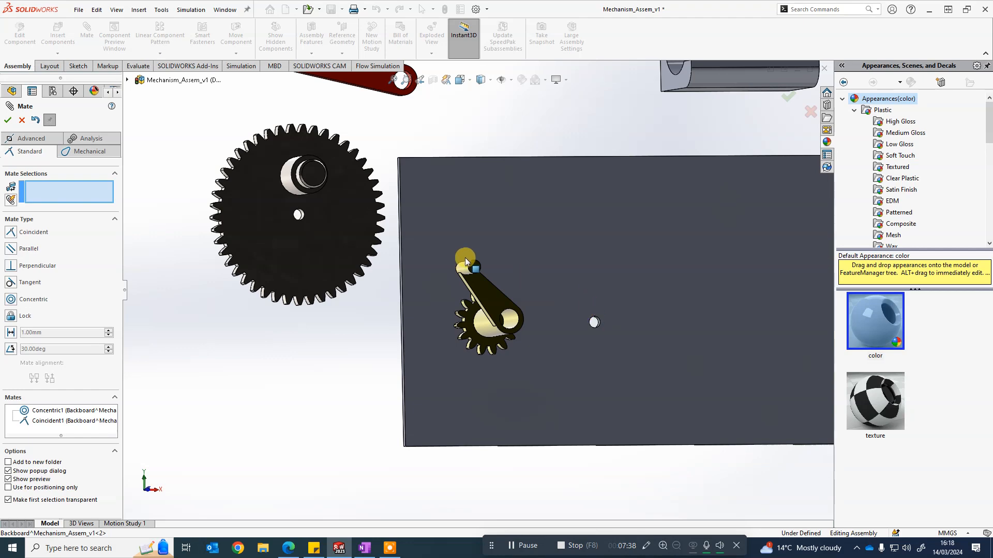
left_click(23, 121)
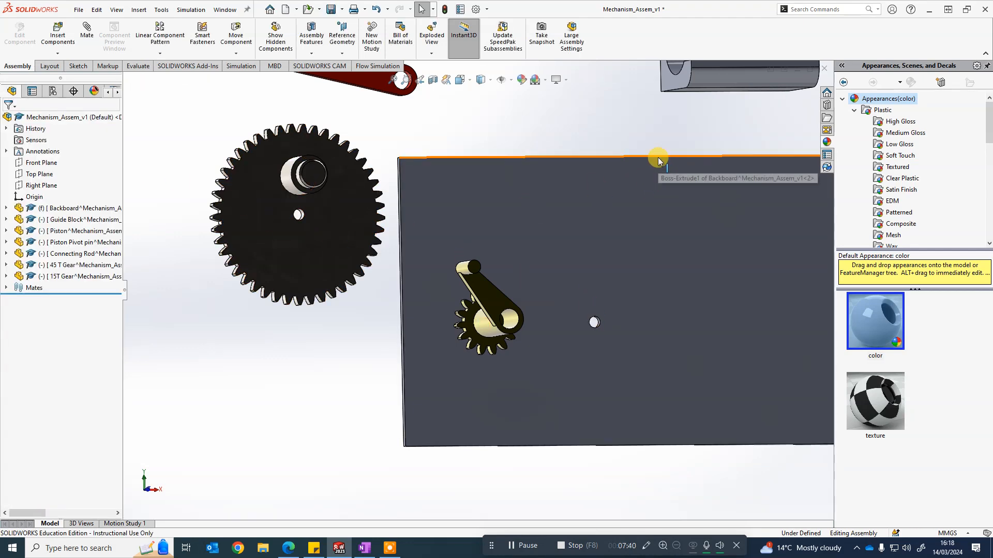
Step: Rotate the 15T gear until its crank arm points roughly straight up, and clear the selection
scroll(490, 219, "up", 2)
middle_click_drag(525, 246, 576, 301)
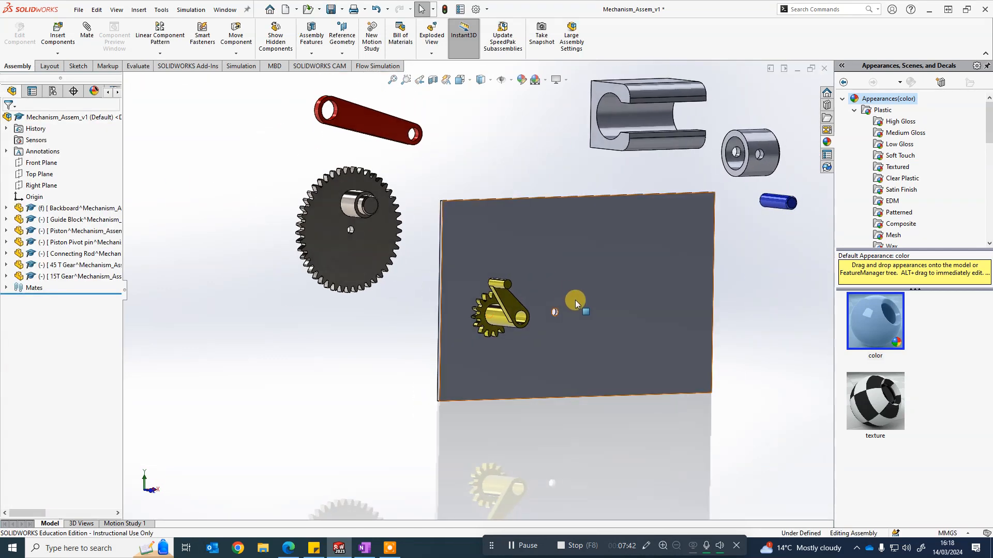
scroll(579, 303, "down", 1)
scroll(578, 303, "down", 1)
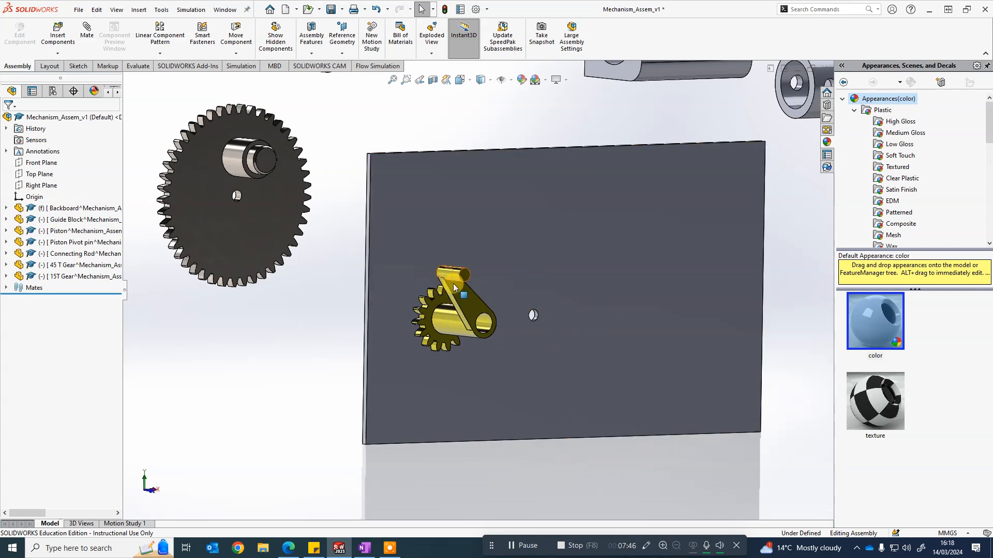
mouse_move(454, 288)
left_mouse_down()
mouse_move(468, 272)
mouse_move(481, 279)
mouse_move(469, 277)
left_mouse_up()
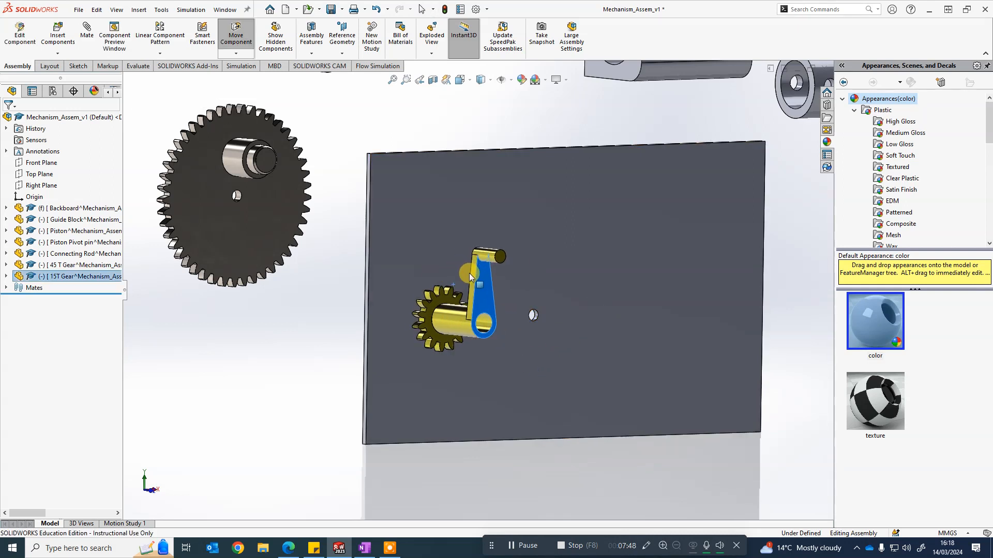
left_click(288, 337)
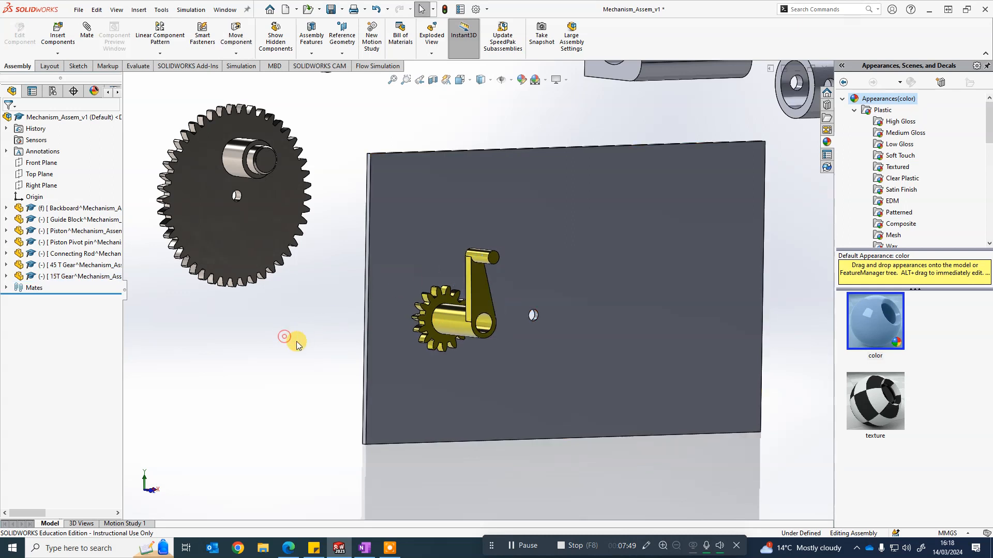
Step: List the 15T gear's mates in the design tree and highlight the faces of its coincident and concentric mates
left_click(480, 295)
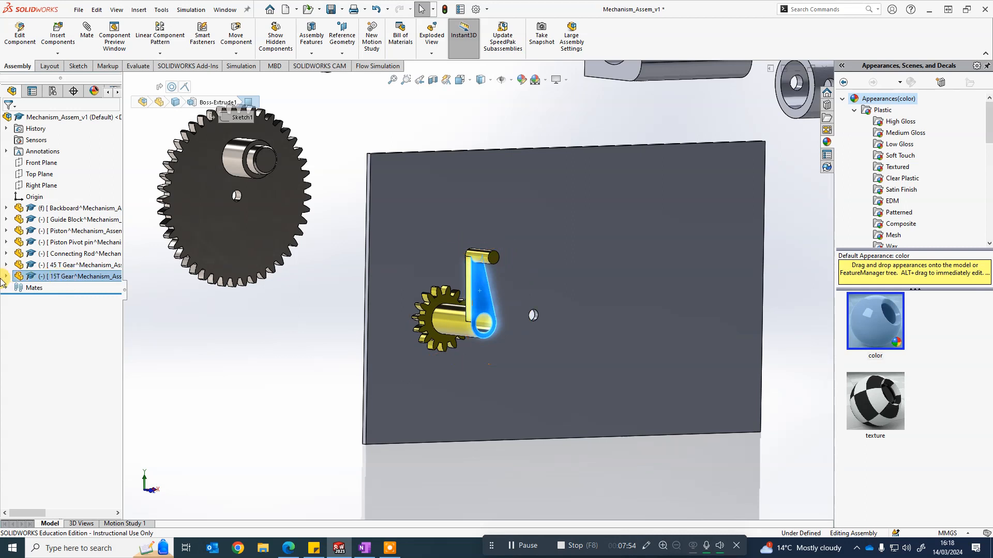
left_click(6, 277)
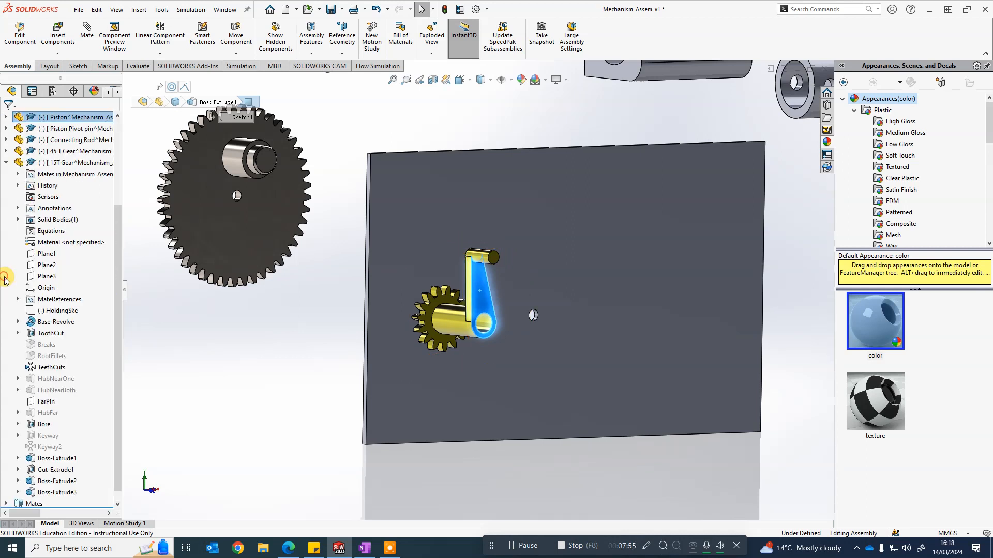
left_click(18, 175)
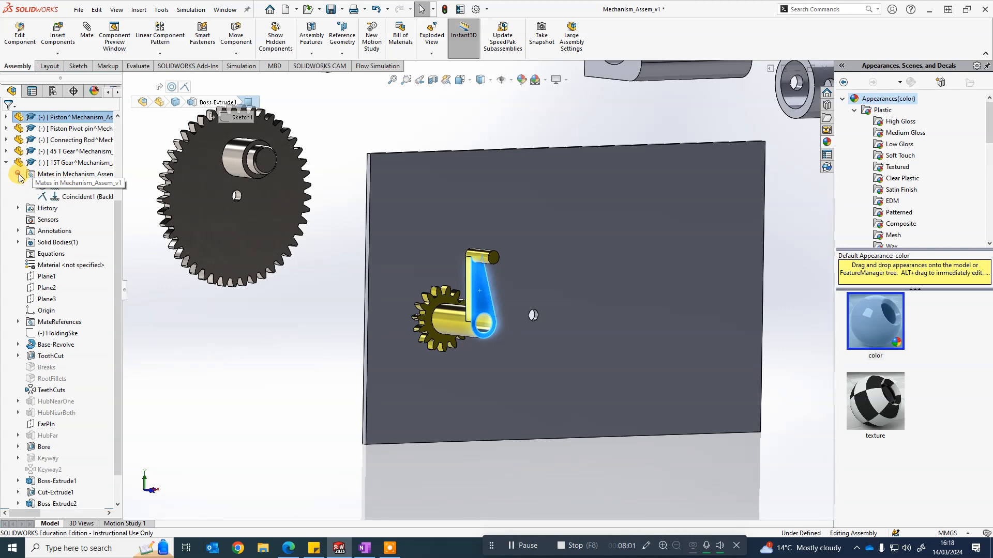
left_click(56, 197)
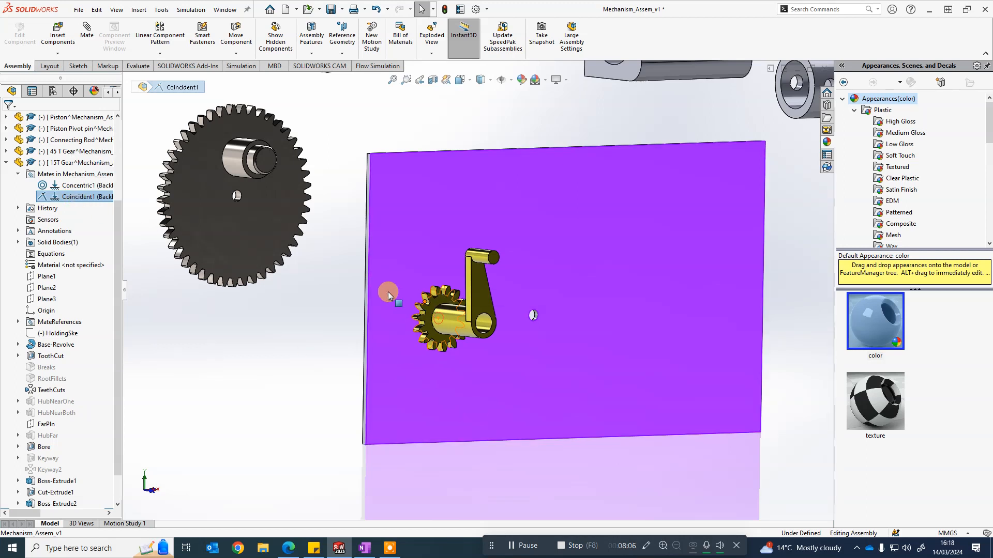
left_click(53, 186)
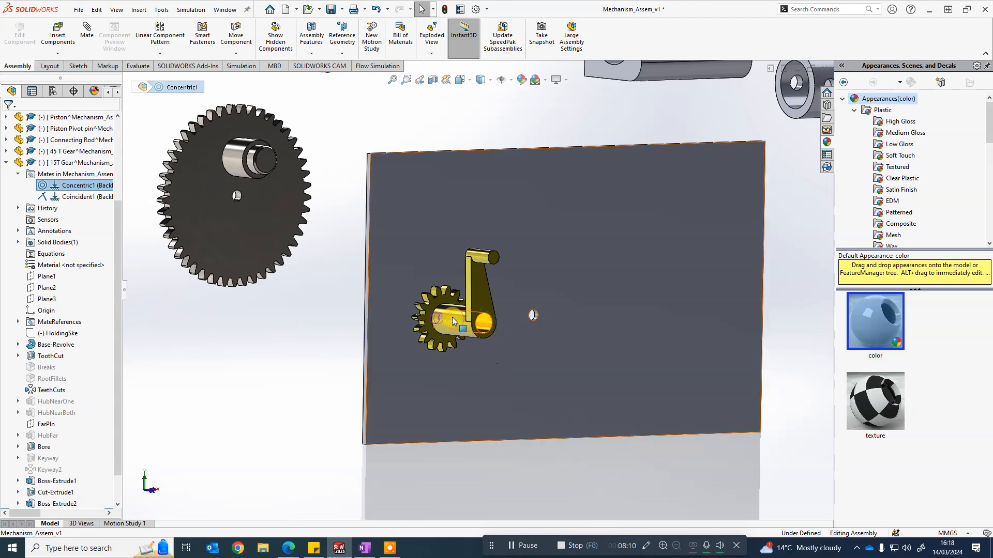
scroll(452, 321, "down", 5)
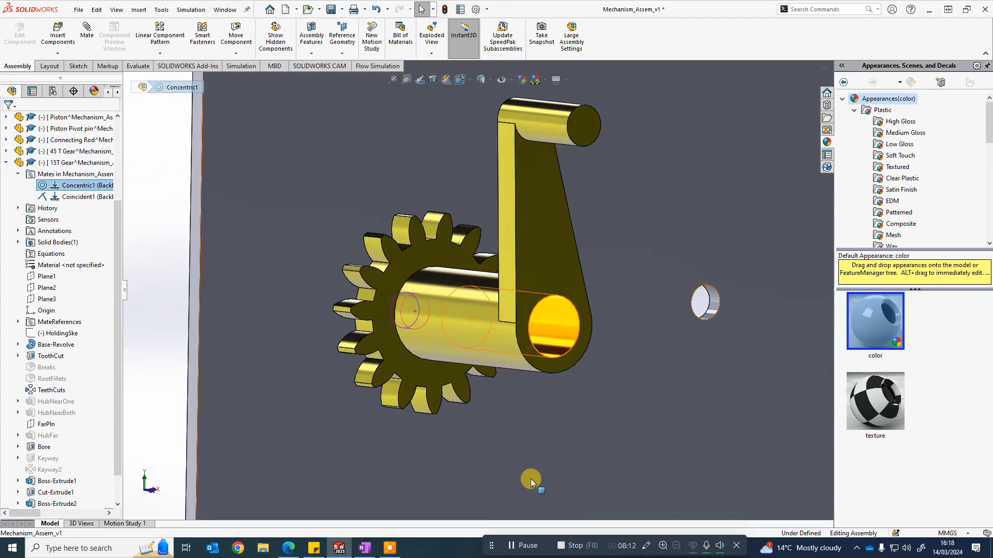
scroll(531, 478, "up", 5)
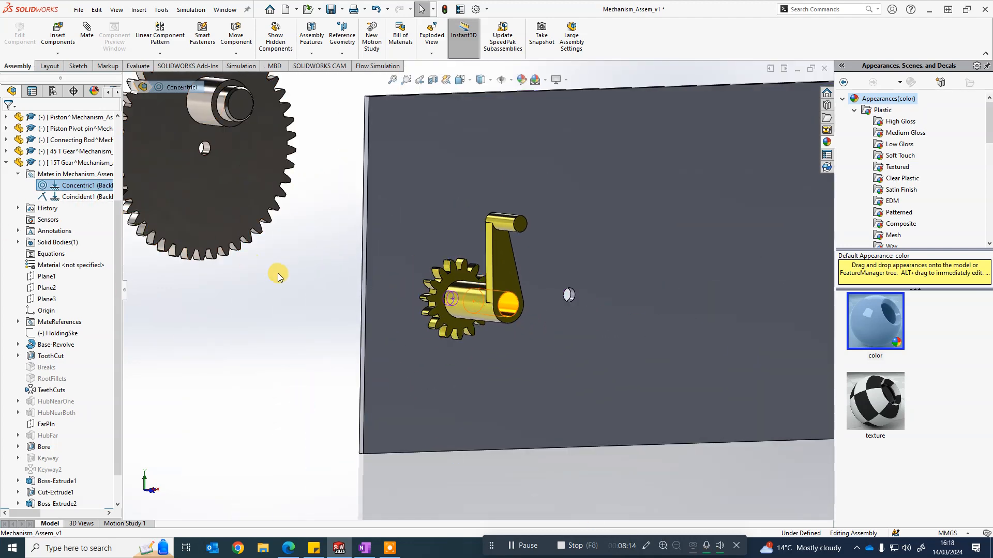
Step: Check the editing commands available for the 15T gear's mates, and collapse the gear's entries in the design tree
right_click(77, 187)
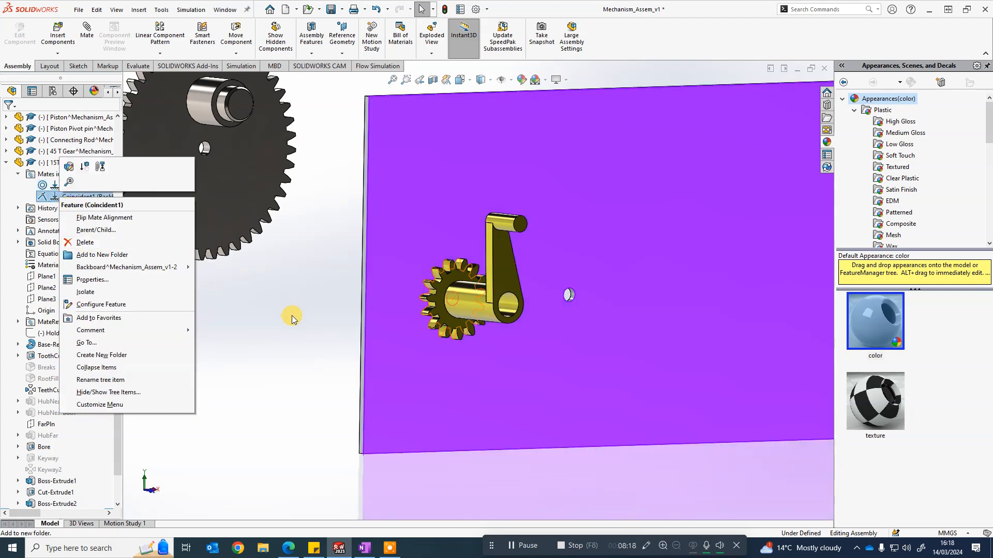
left_click(293, 315)
key("f")
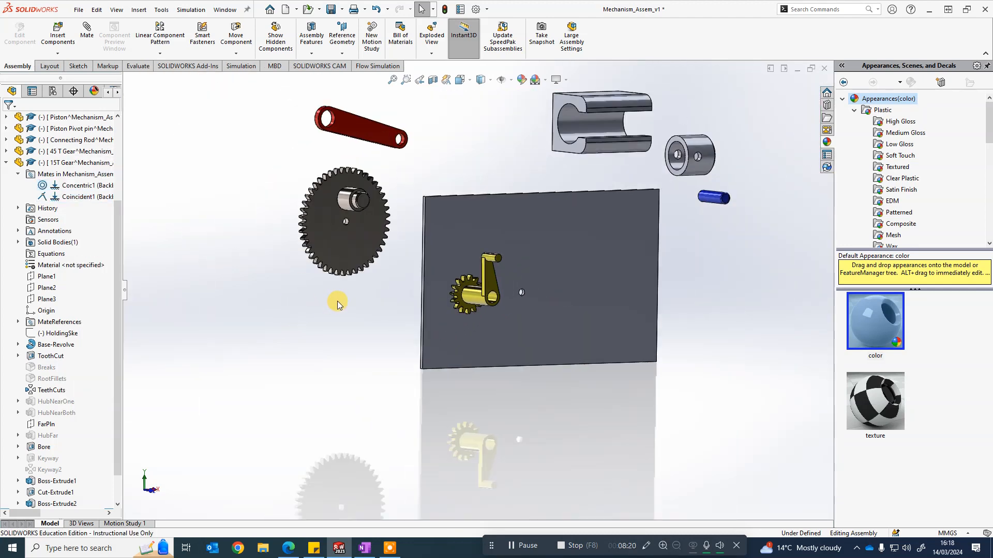
left_click(18, 174)
left_click(7, 163)
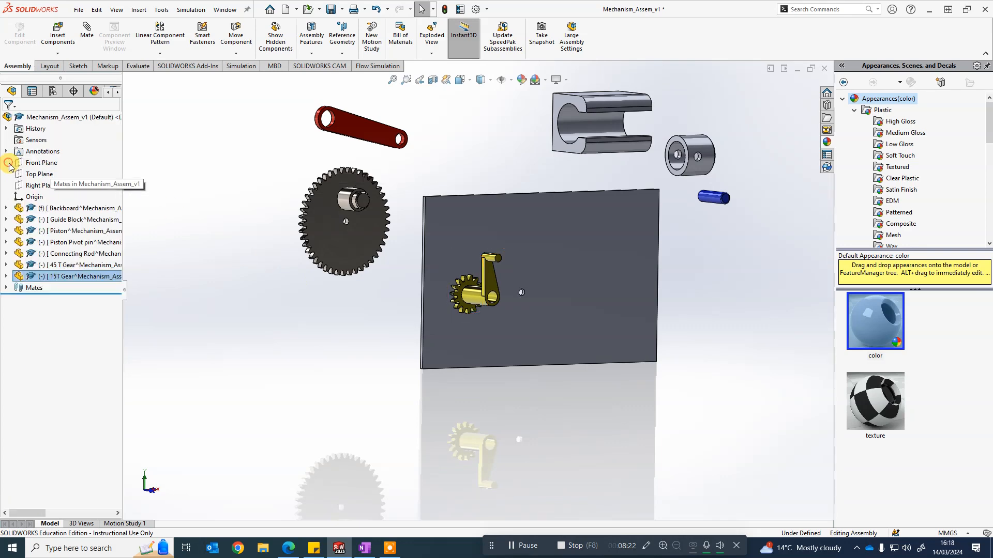
Step: Add a concentric mate between the 45T gear's centre bore and the free hole in the backboard
scroll(376, 212, "up", 1)
scroll(462, 246, "down", 3)
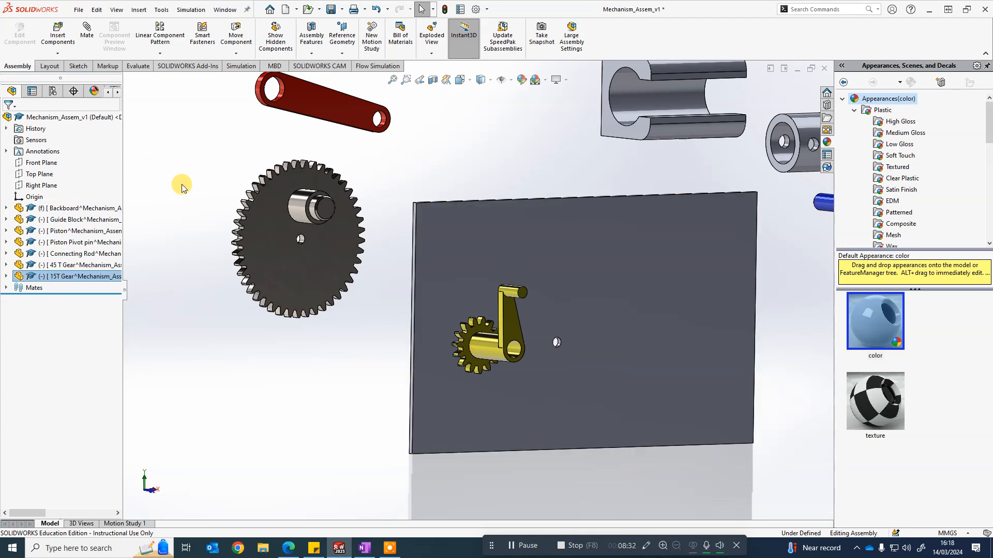
left_click(87, 34)
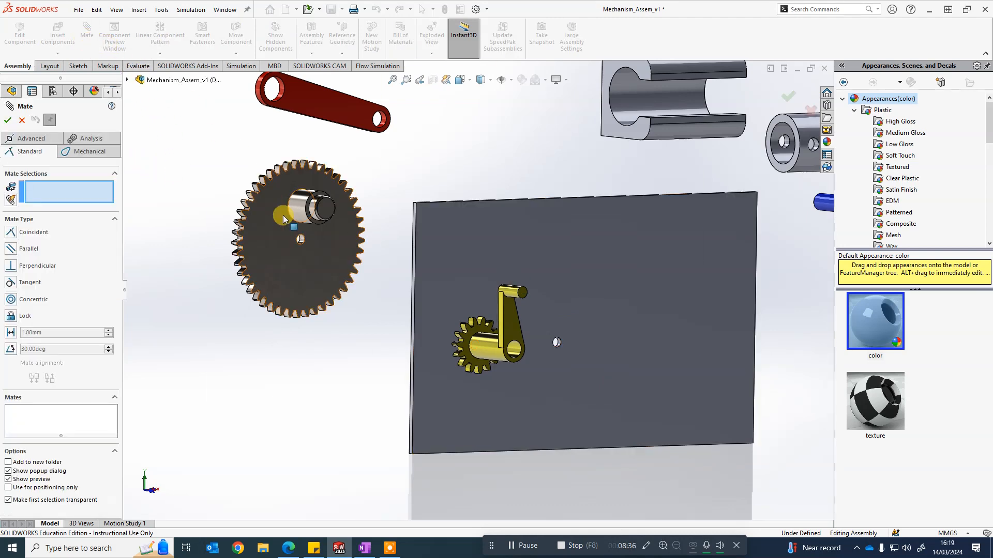
scroll(292, 237, "down", 5)
left_click(397, 273)
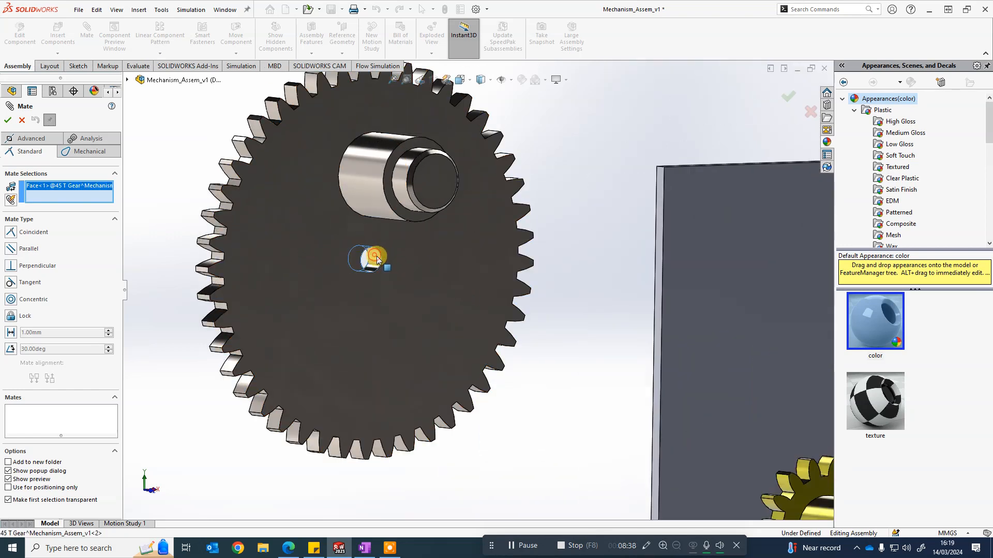
scroll(474, 296, "up", 4)
scroll(650, 399, "down", 3)
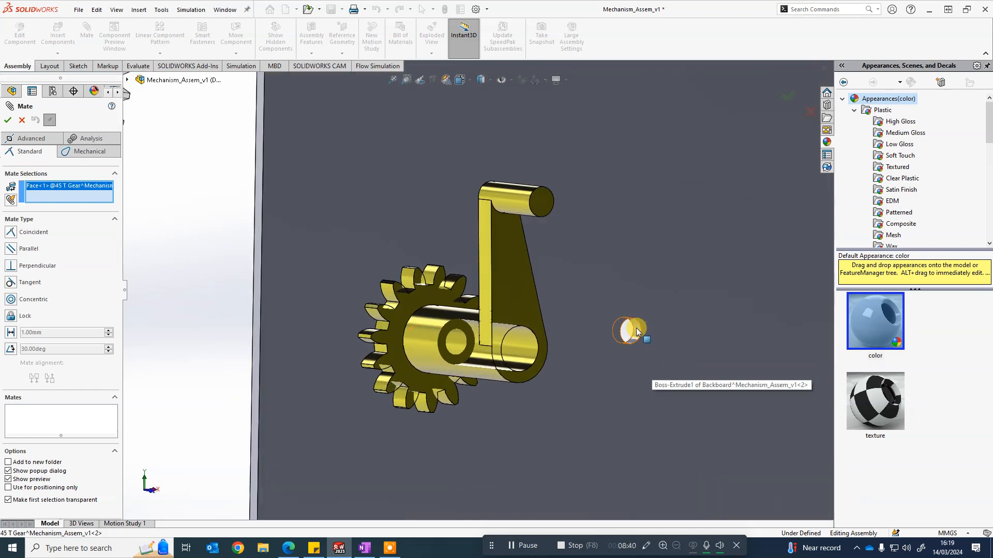
left_click(642, 340)
scroll(579, 381, "up", 5)
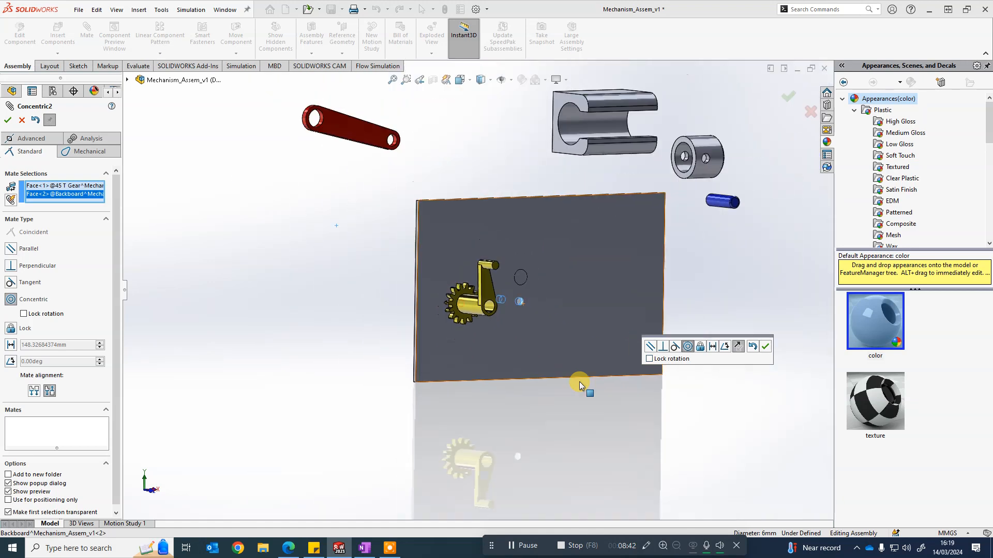
middle_click_drag(386, 306, 556, 335)
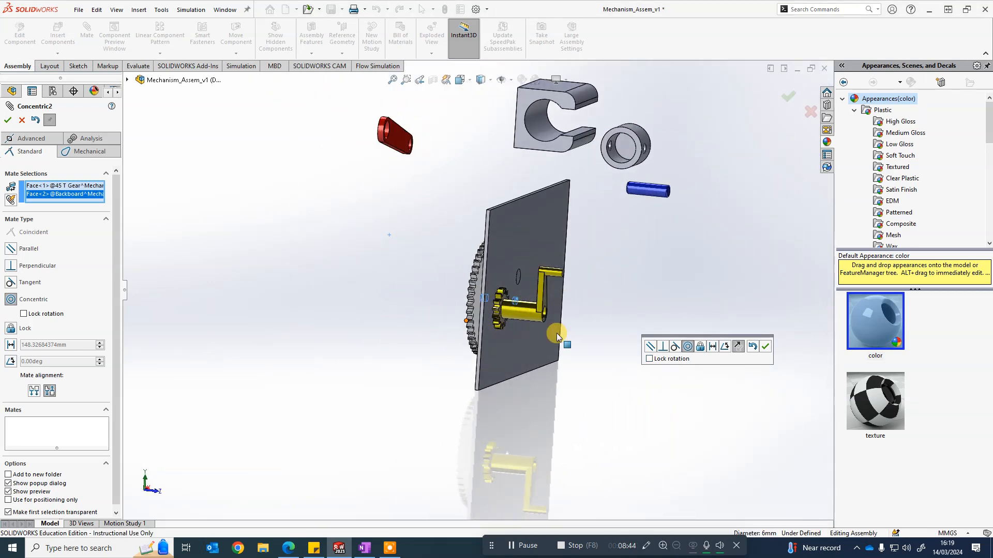
left_click(766, 347)
Step: Add a coincident mate between the 45T gear's flat back face and the backboard's front face, and end the Mate command
middle_click_drag(365, 323, 451, 279)
left_click(473, 268)
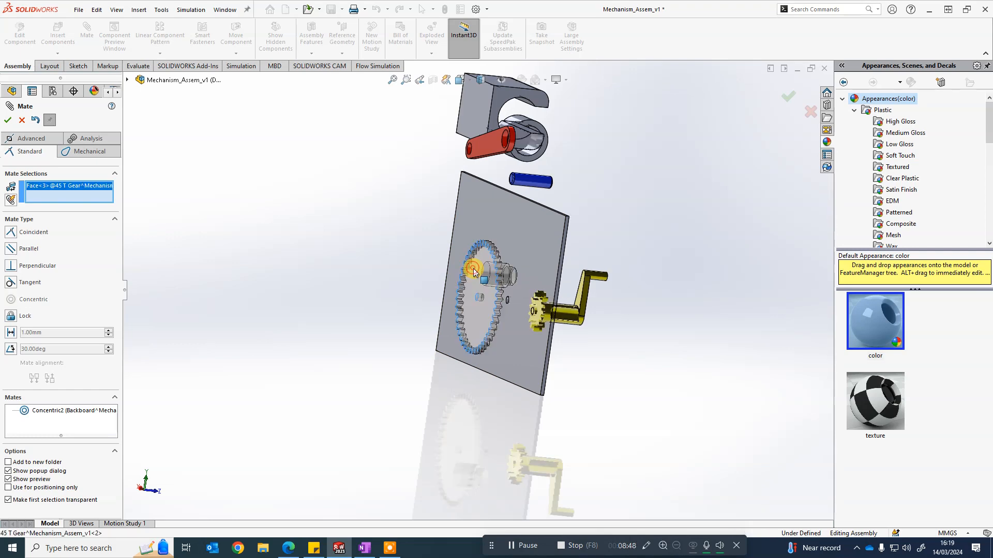
middle_click_drag(662, 383, 522, 231)
left_click(523, 230)
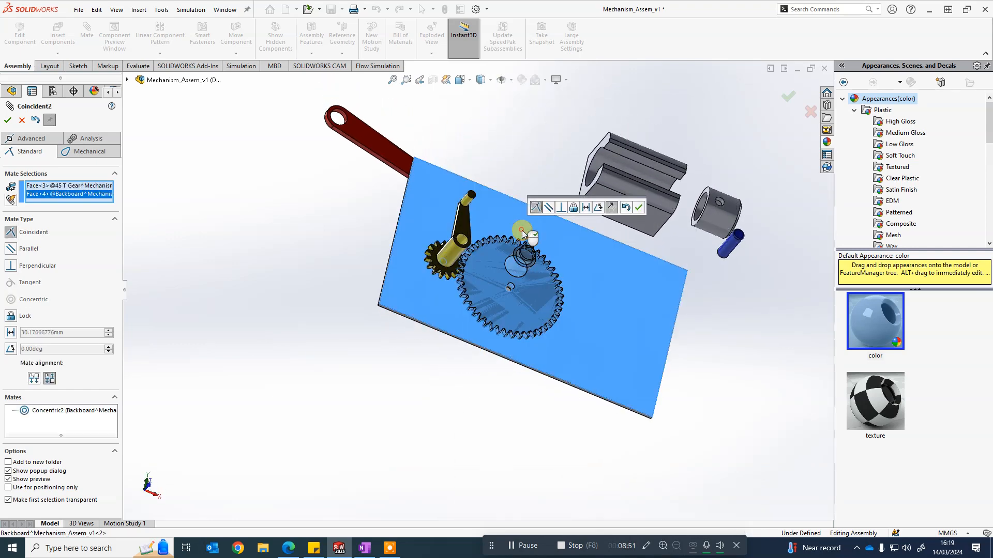
left_click(640, 208)
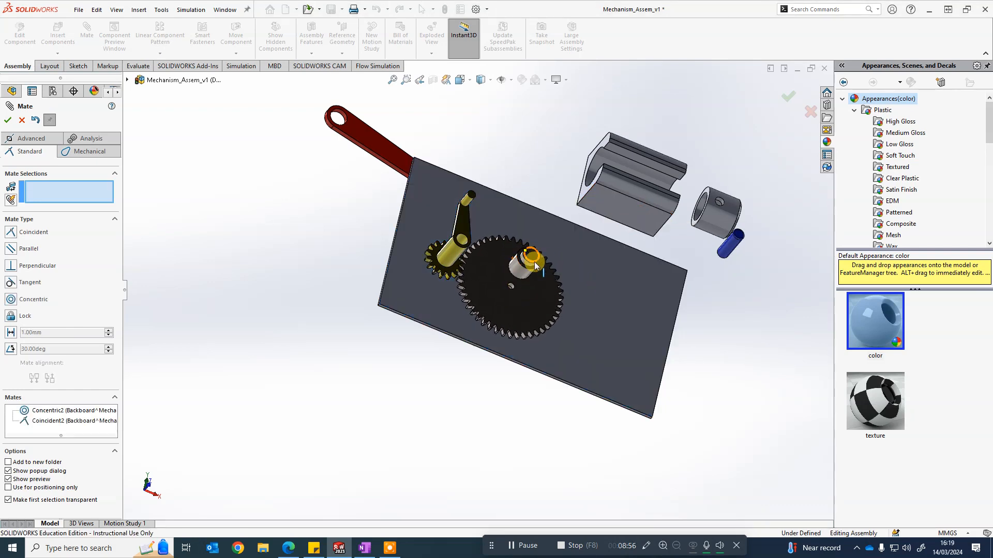
scroll(535, 280, "down", 2)
middle_click_drag(534, 280, 618, 419)
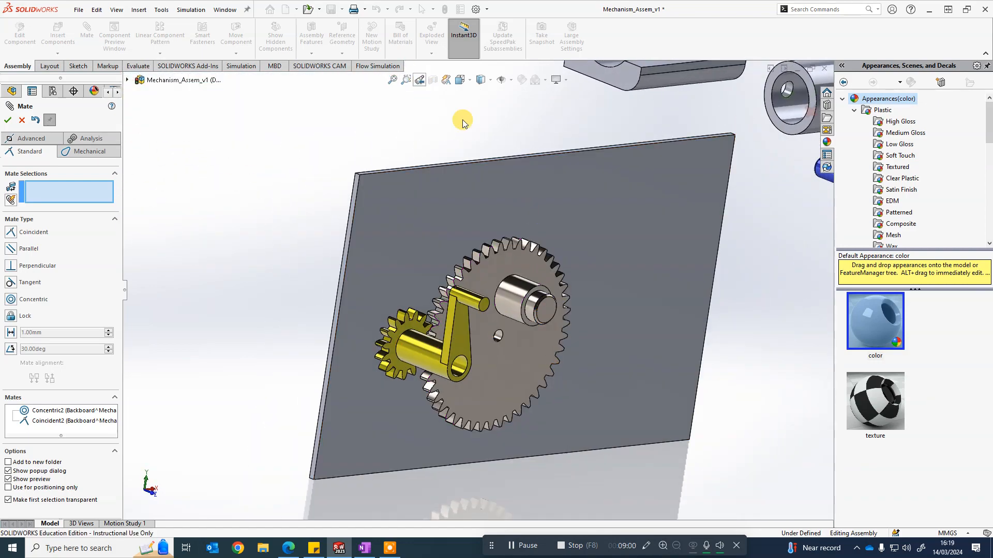
middle_click_drag(317, 269, 253, 284)
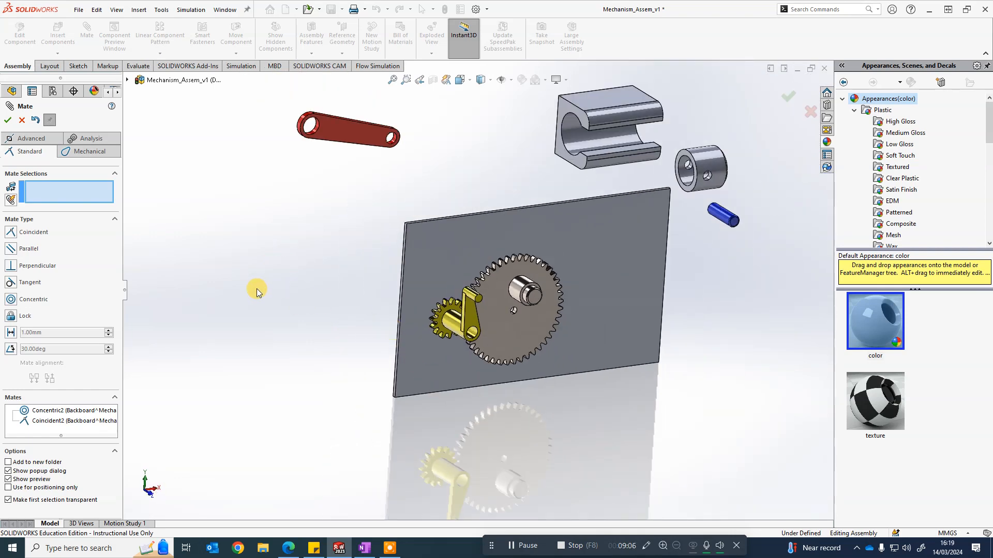
left_click(22, 120)
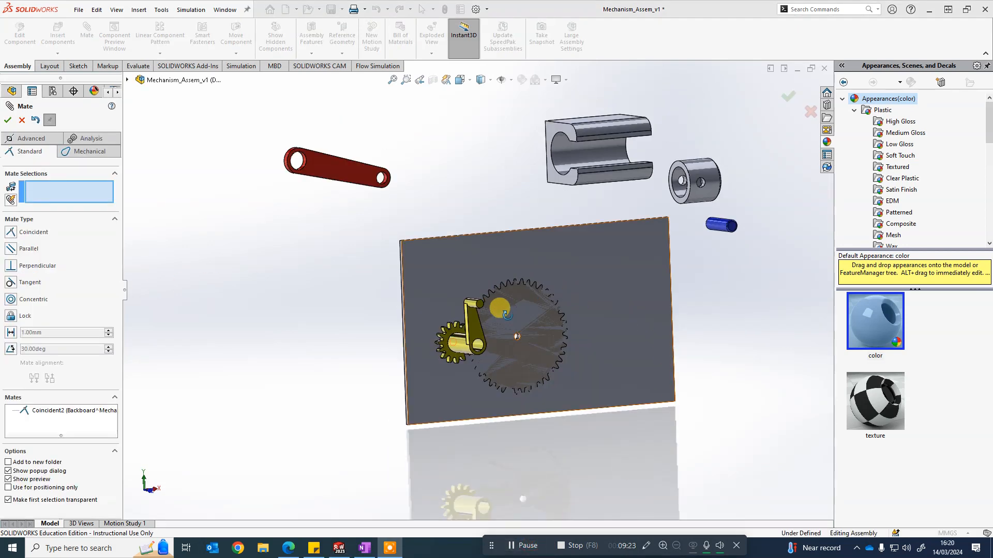
Step: Examine from both sides of the backboard how the 45T gear sits relative to the 15T gear, and close the Mate command
middle_click_drag(527, 331, 315, 286)
scroll(499, 317, "down", 4)
left_click(476, 264)
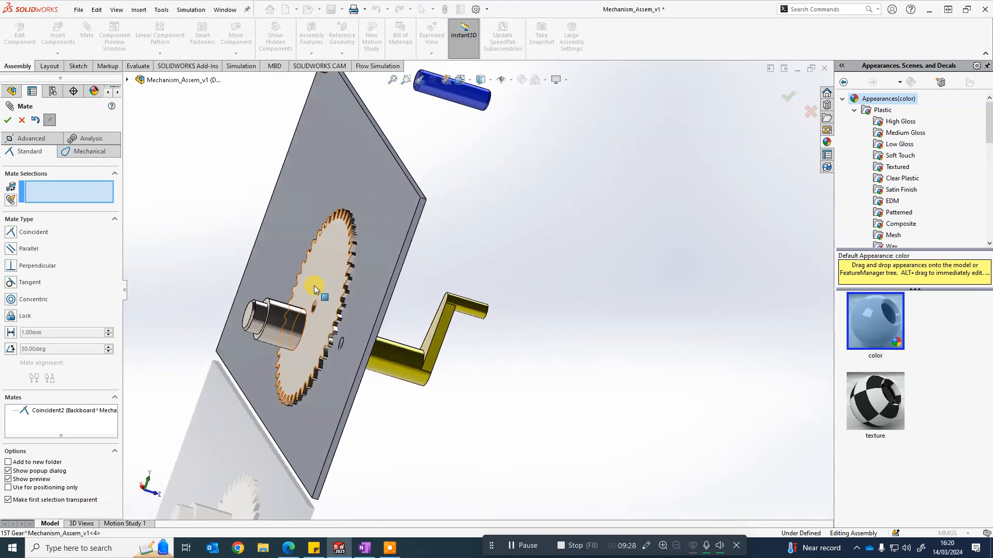
left_click_drag(322, 296, 336, 312)
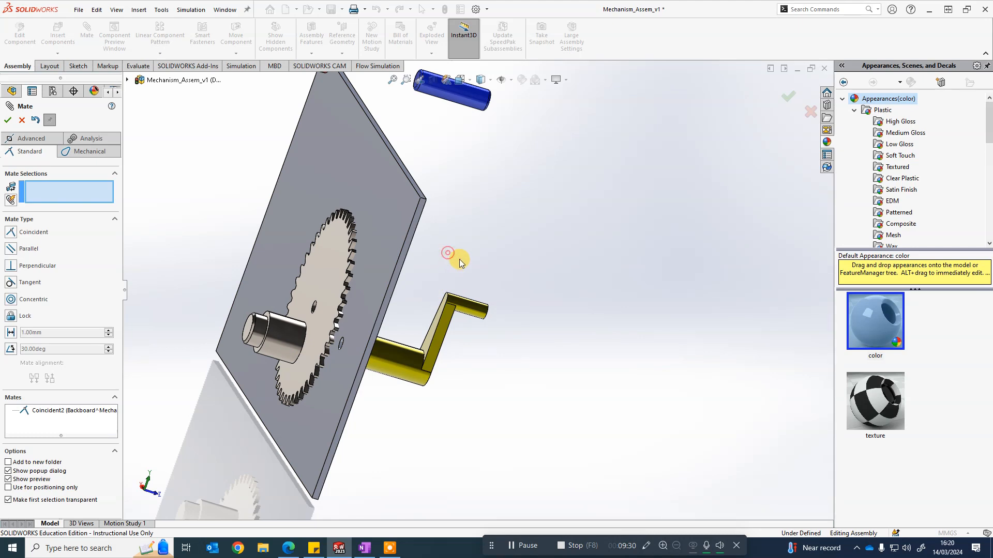
middle_click_drag(461, 263, 526, 278)
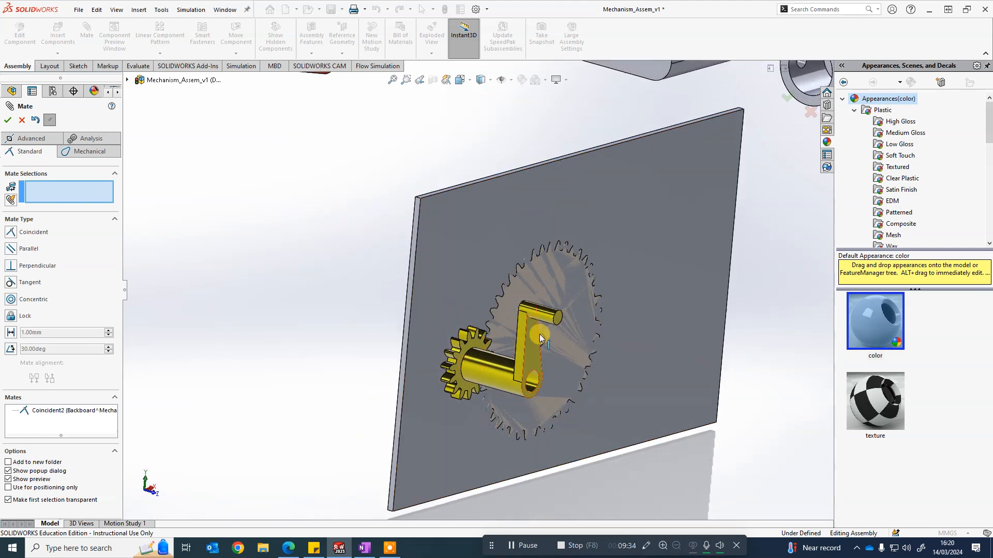
scroll(563, 368, "up", 2)
middle_click_drag(333, 269, 393, 274)
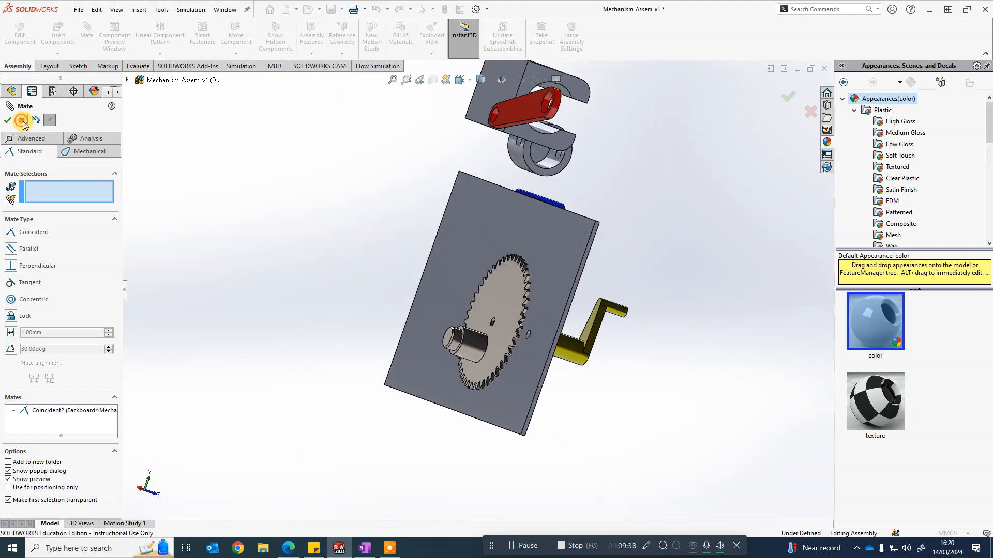
left_click(22, 120)
Step: Edit the 45T gear's concentric mate with the backboard and set its mate alignment to anti-aligned
left_click(482, 296)
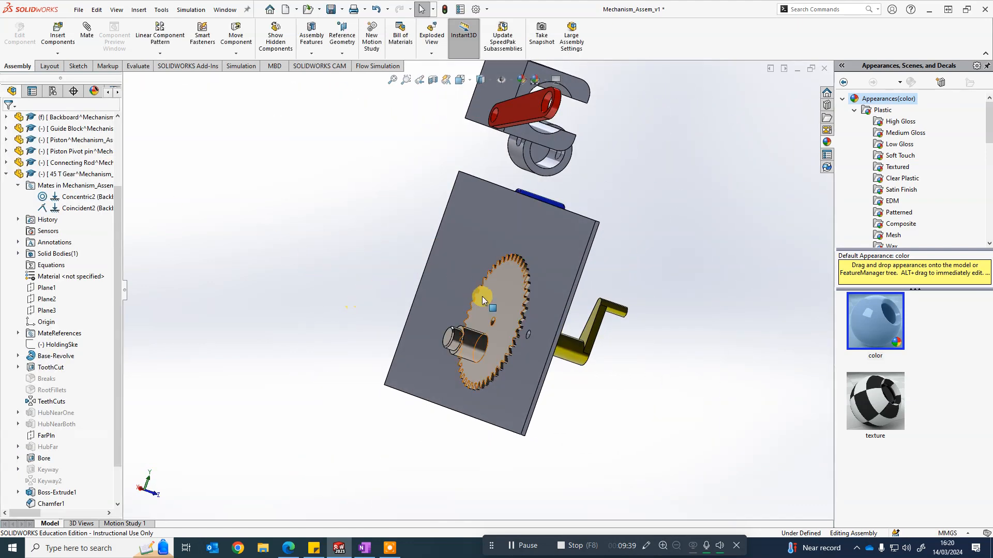
left_click(507, 281)
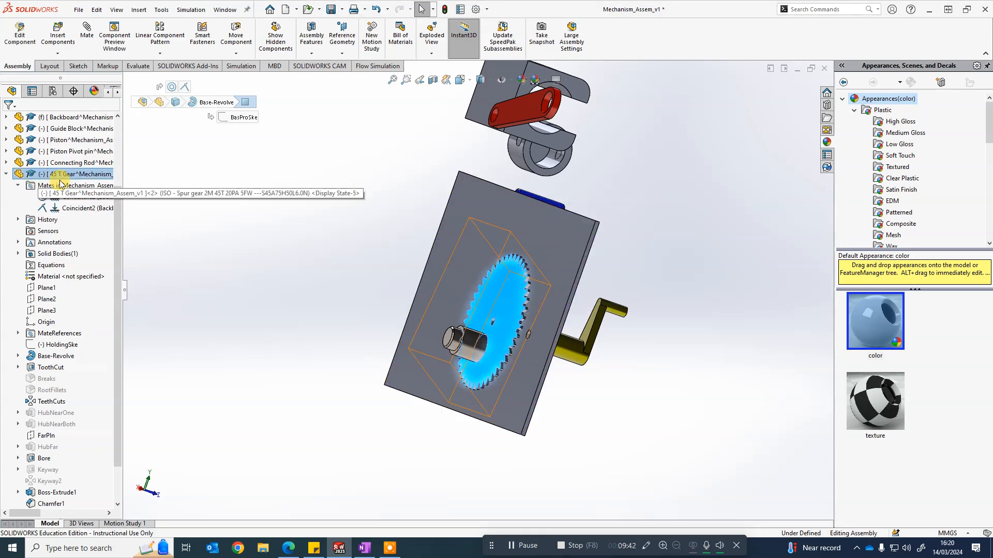
left_click(17, 187)
left_click(18, 186)
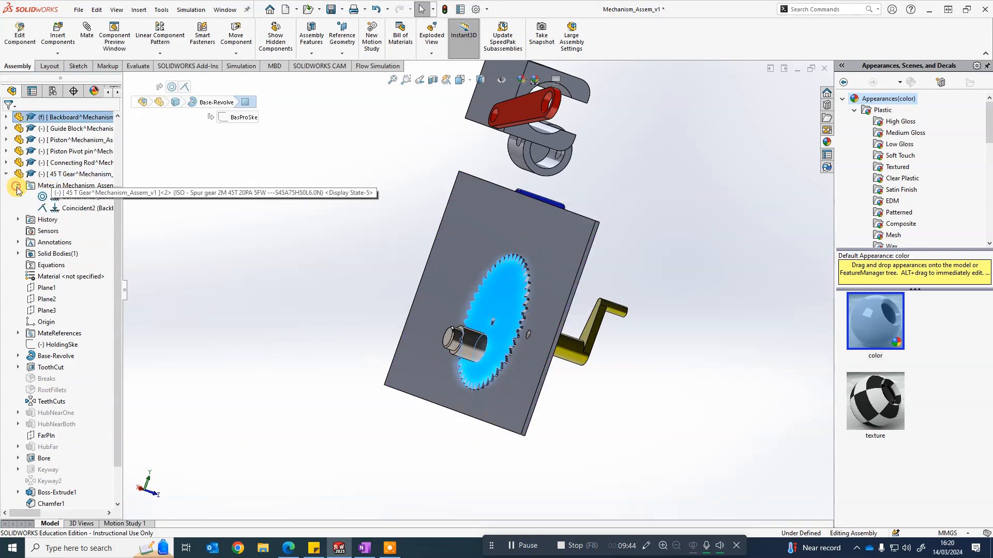
right_click(79, 201)
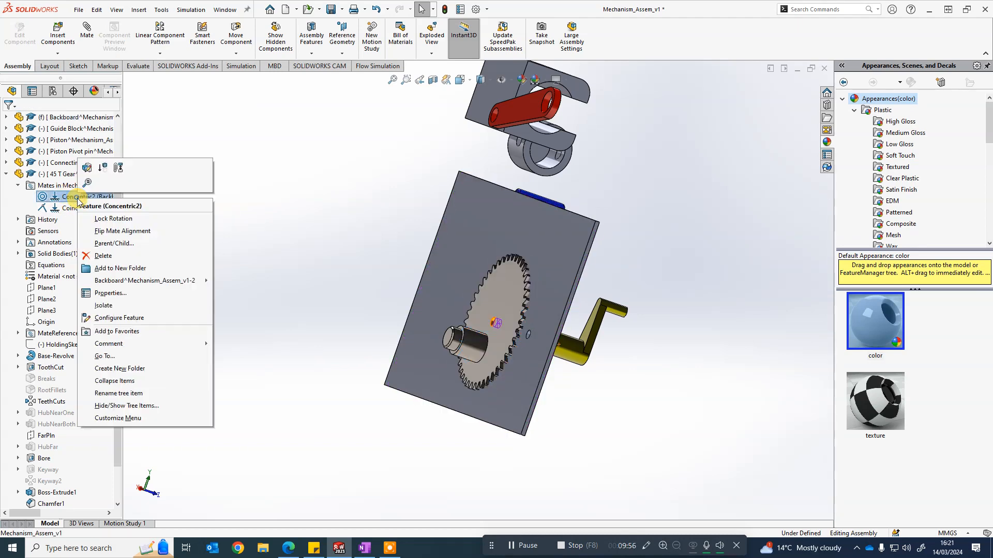
left_click(87, 171)
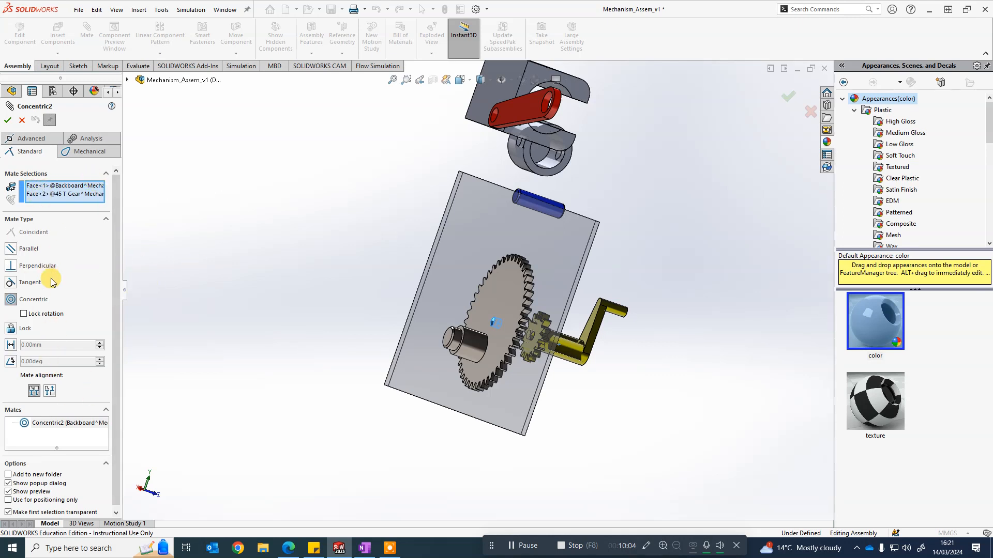
left_click(49, 394)
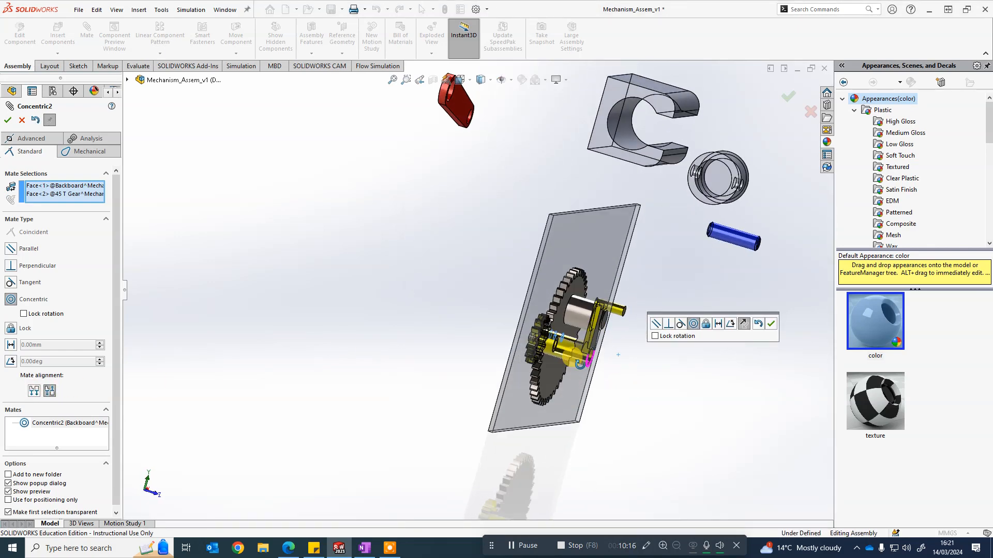
scroll(563, 383, "down", 1)
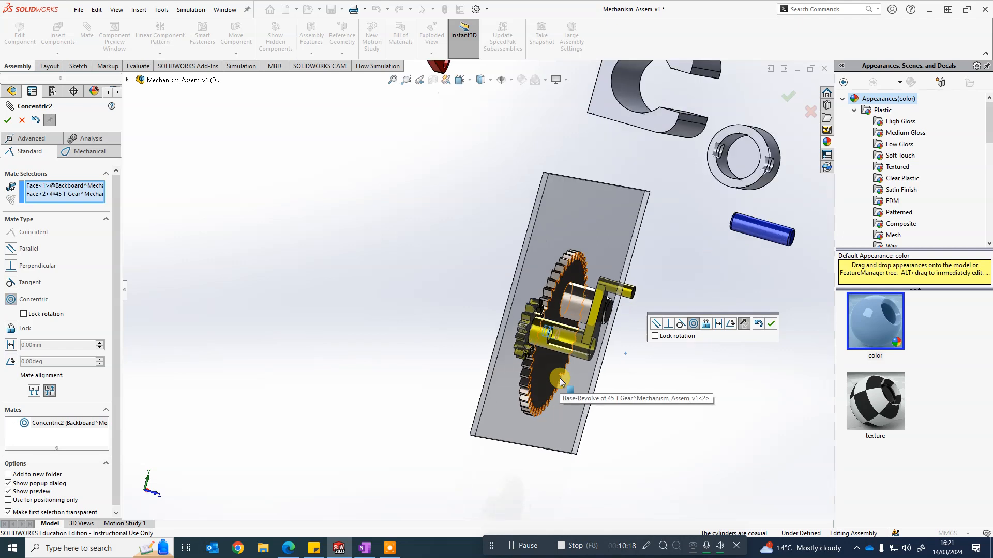
Step: Try the aligned option on the 45T gear's concentric mate, and switch it back to anti-aligned
left_click(49, 392)
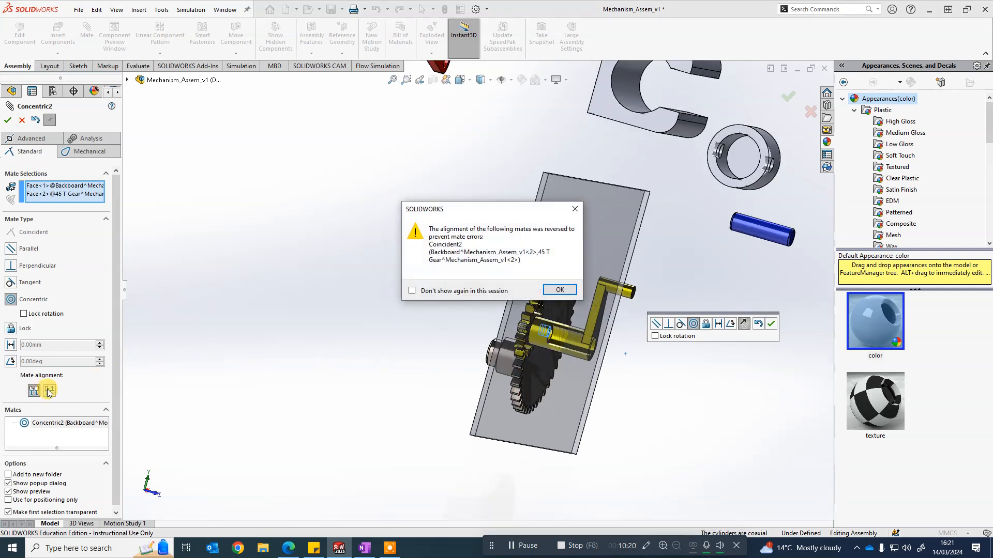
left_click(554, 293)
left_click(33, 391)
left_click(49, 392)
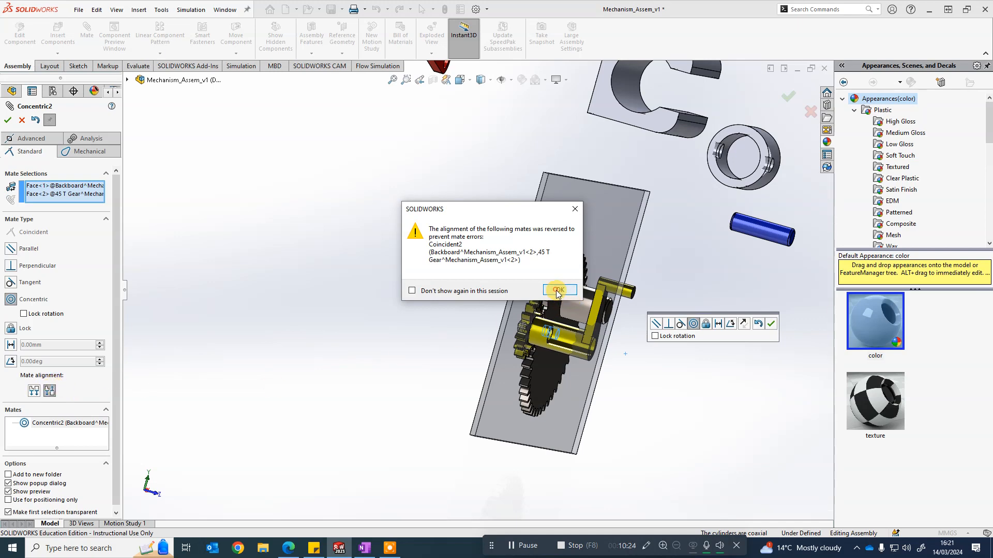
left_click(556, 291)
Step: Check that the 45T gear sits on the crank side of the backboard, accept the edited concentric mate and end the command
middle_click_drag(638, 423, 595, 357)
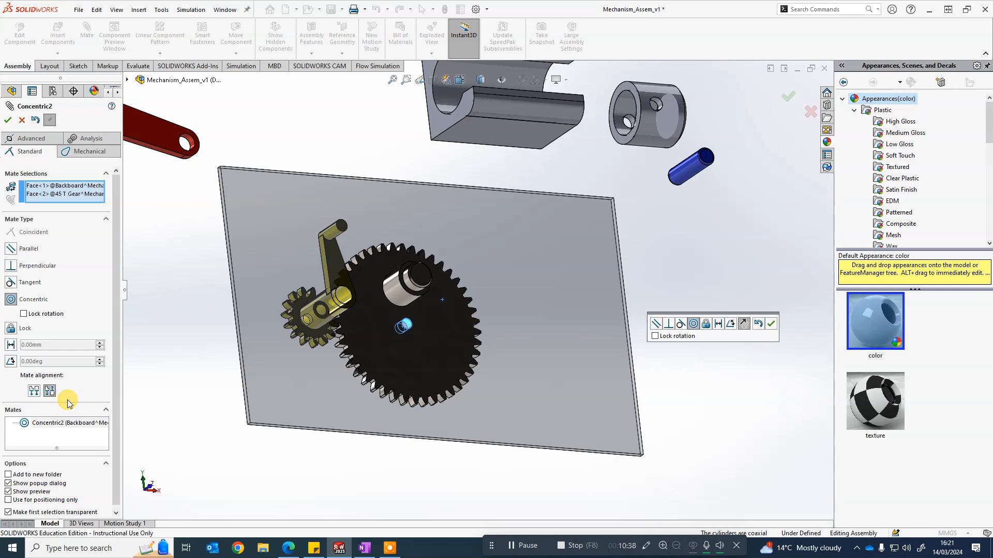
scroll(209, 349, "up", 1)
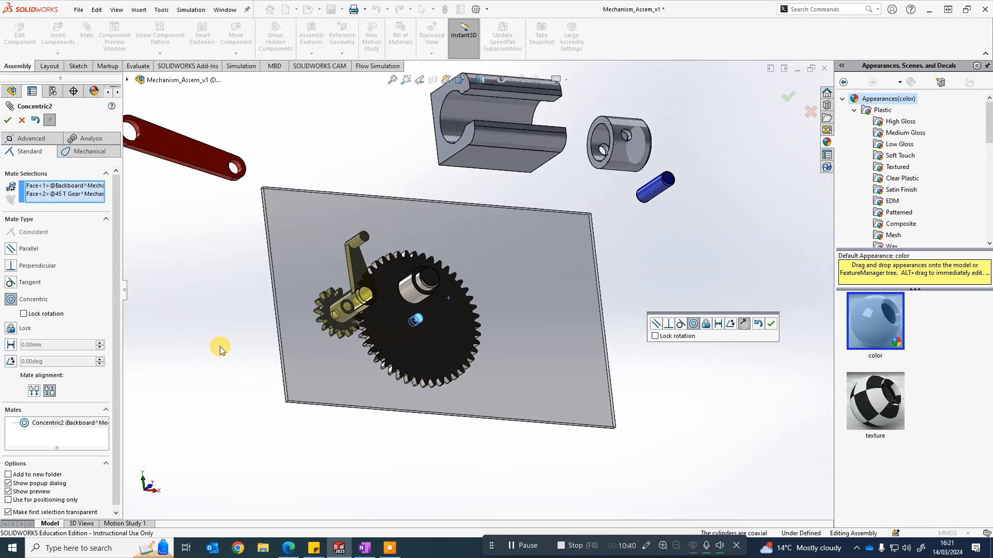
scroll(219, 347, "down", 1)
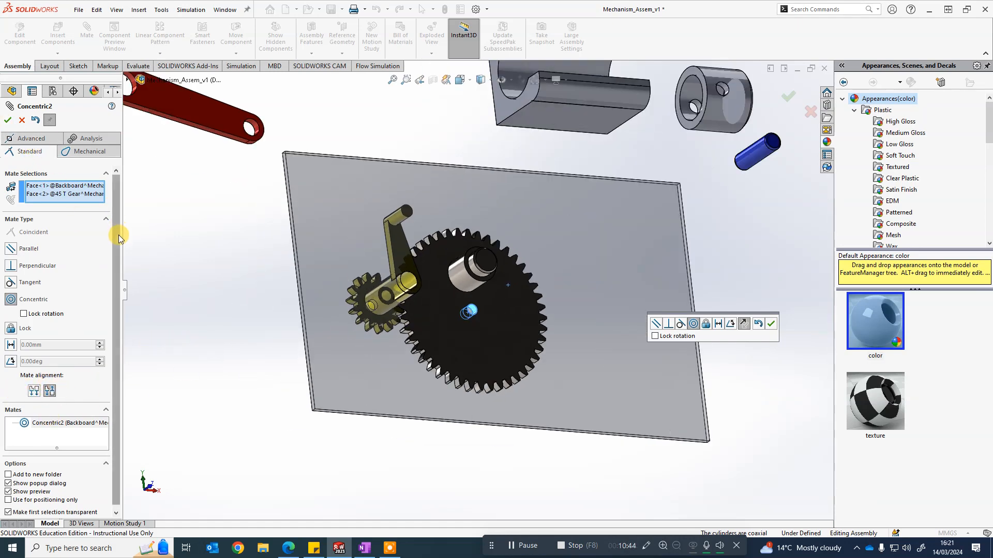
left_click(7, 121)
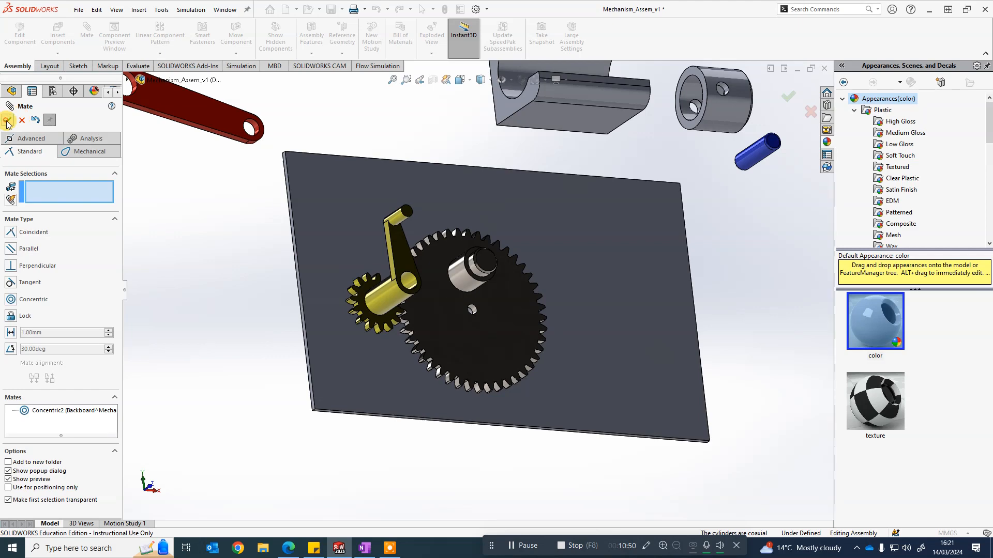
left_click(7, 121)
Step: Rotate the 45T gear slightly to line its teeth up with the 15T gear's teeth, and clear the selection
middle_click_drag(590, 297, 517, 337)
scroll(197, 311, "down", 2)
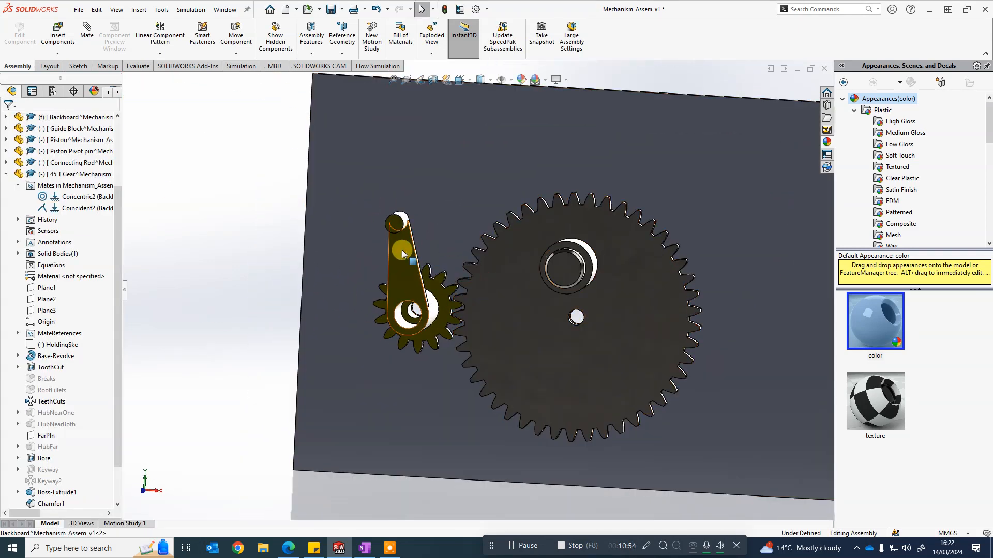
left_click_drag(462, 299, 523, 272)
scroll(525, 276, "down", 2)
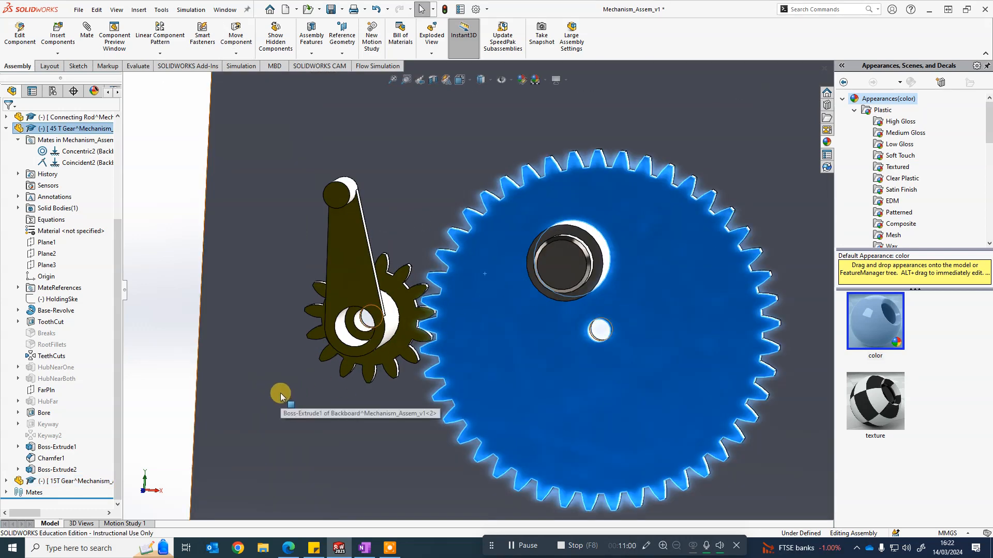
scroll(281, 318, "up", 3)
left_click(190, 336)
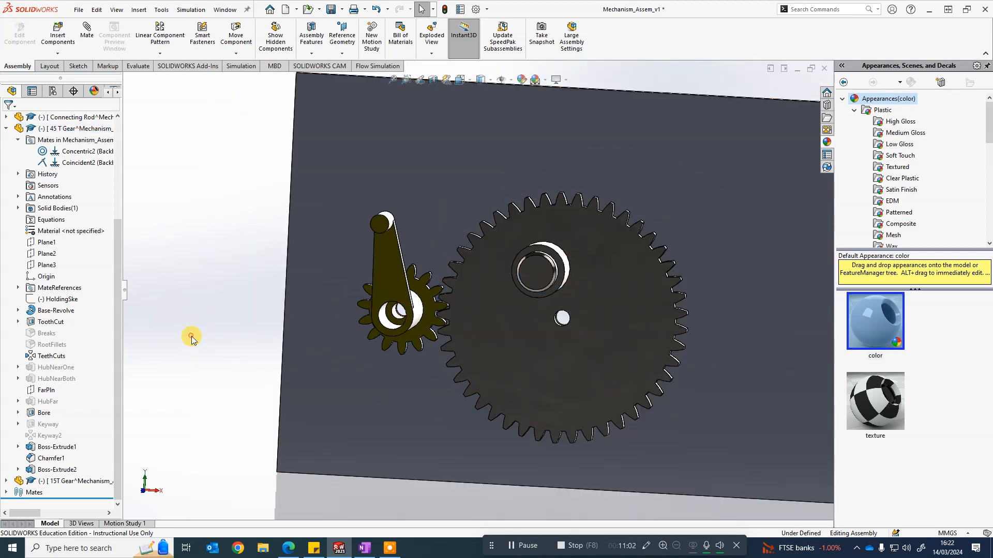
Step: Turn the 15T gear slightly so its teeth sit in the gaps between the 45T gear's teeth
mouse_move(191, 336)
middle_mouse_down()
mouse_move(213, 330)
mouse_move(200, 339)
middle_mouse_up()
scroll(465, 305, "down", 3)
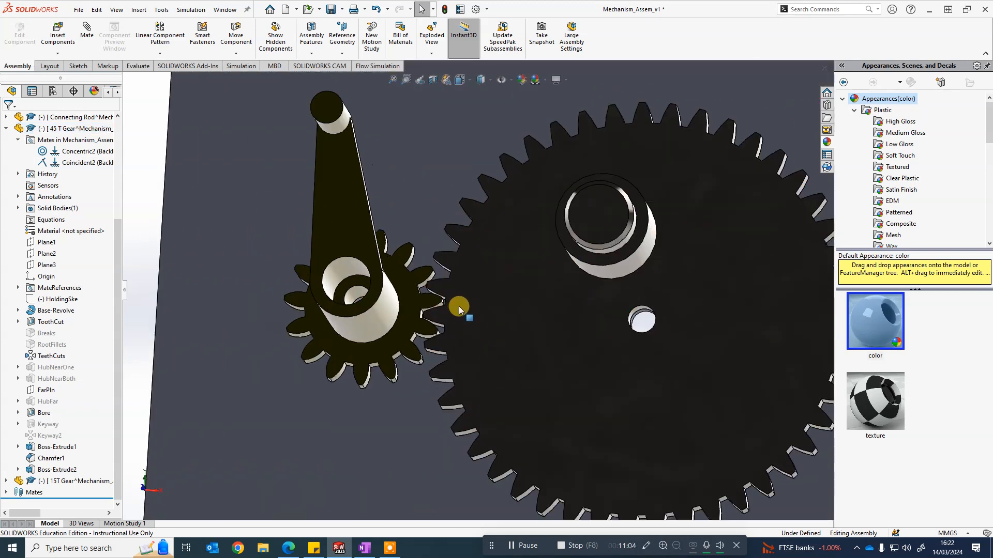
left_click(426, 301)
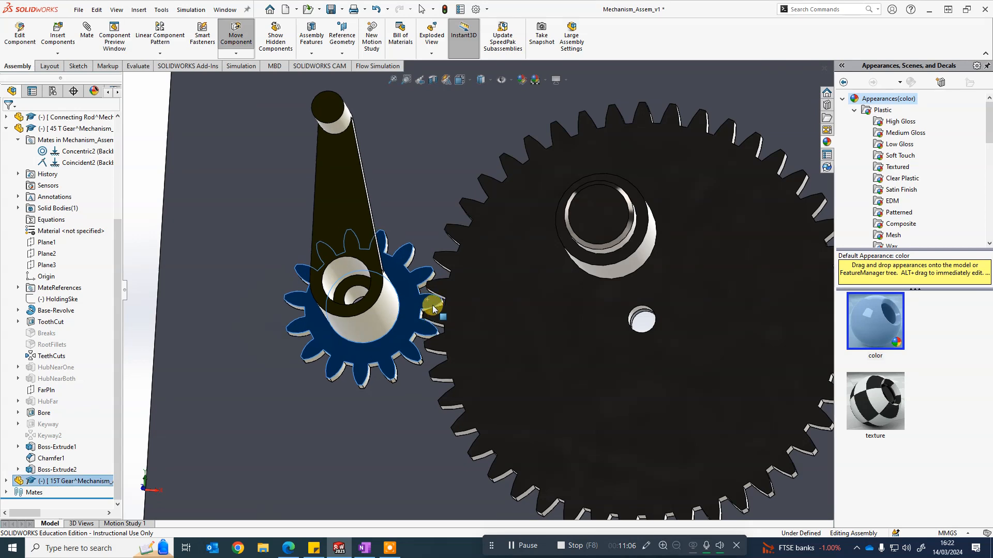
left_click(412, 315)
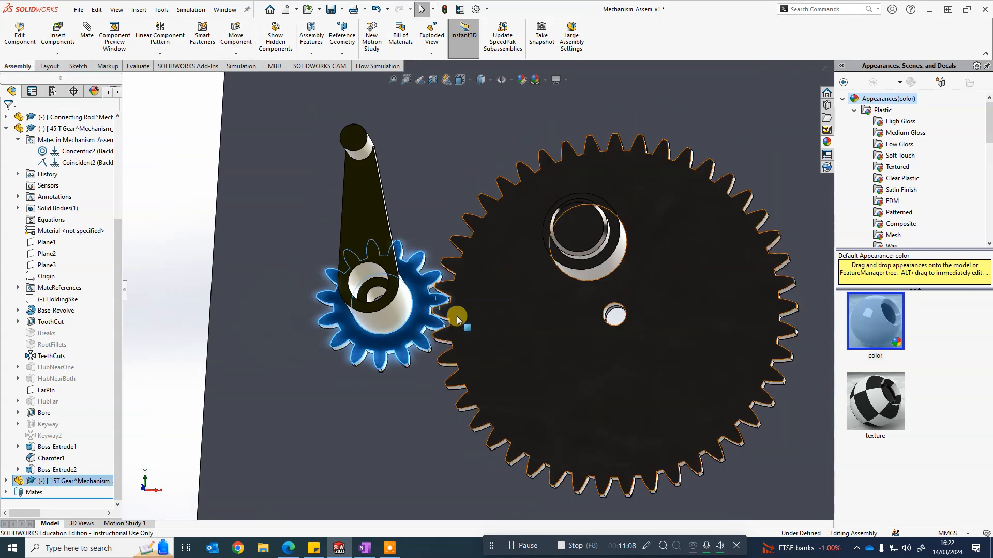
Step: Rotate the 15T gear by its crank arm so the arm leans towards the 45T gear
scroll(454, 317, "up", 3)
left_click(222, 250)
scroll(440, 274, "down", 3)
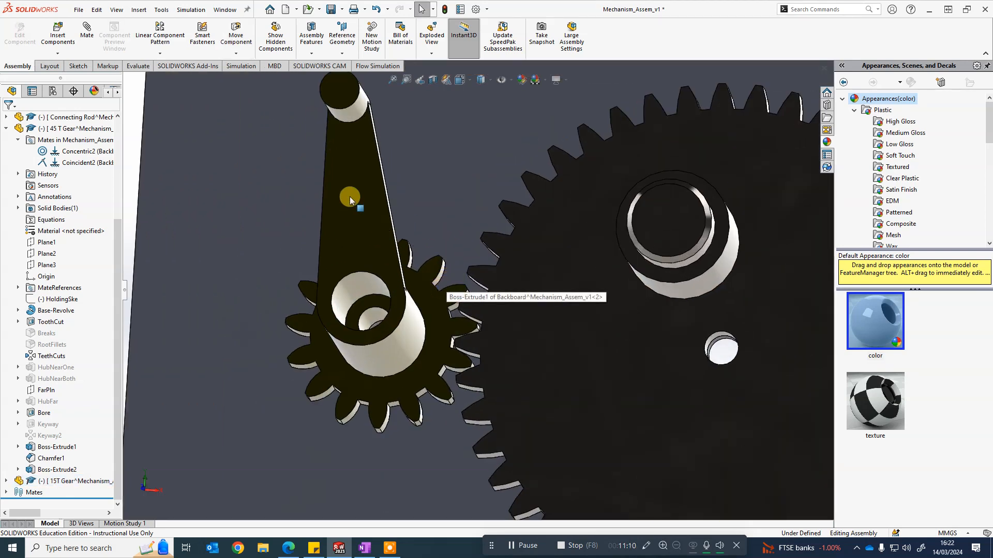
left_click_drag(349, 196, 412, 223)
scroll(464, 274, "up", 2)
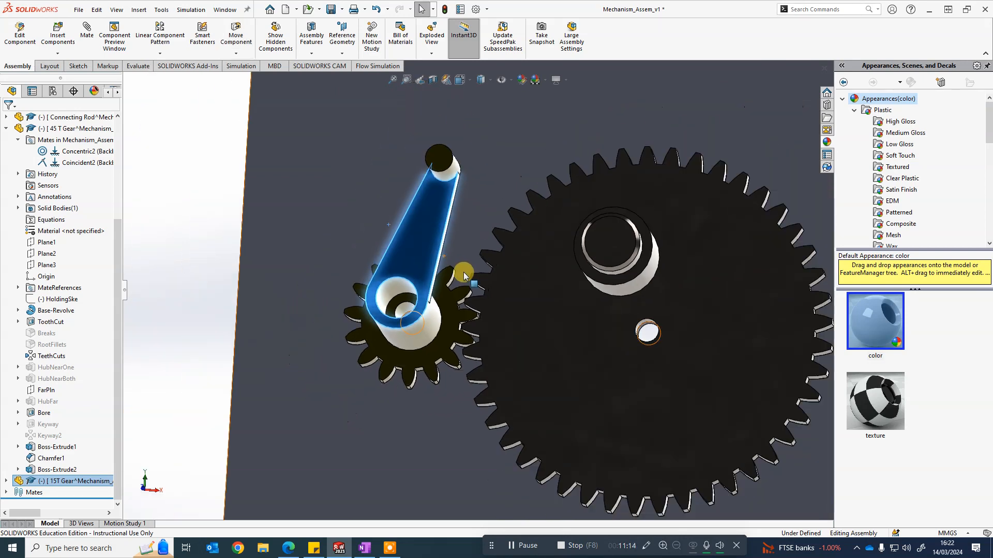
Step: Adjust the 15T gear's rotation slightly, check that its teeth mesh cleanly with the 45T gear, and clear the selection
scroll(443, 311, "up", 2)
scroll(445, 312, "down", 2)
scroll(539, 321, "down", 4)
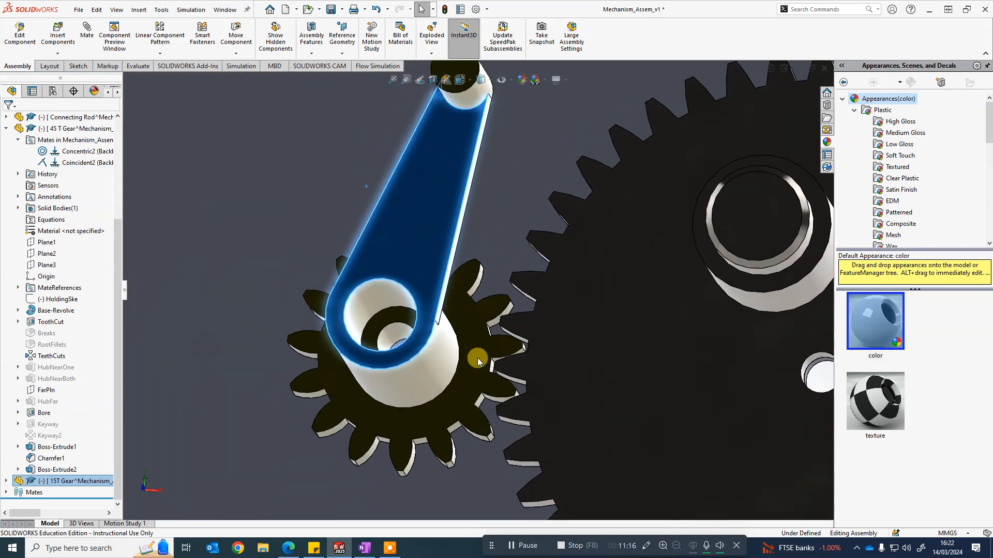
mouse_move(477, 265)
left_mouse_down()
mouse_move(482, 279)
mouse_move(483, 267)
left_mouse_up()
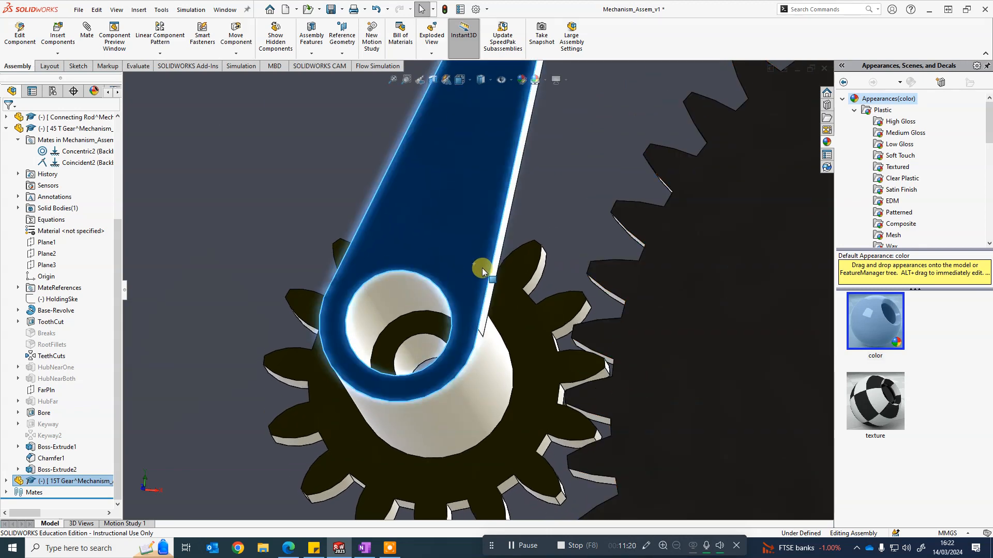
middle_click_drag(481, 265, 536, 309)
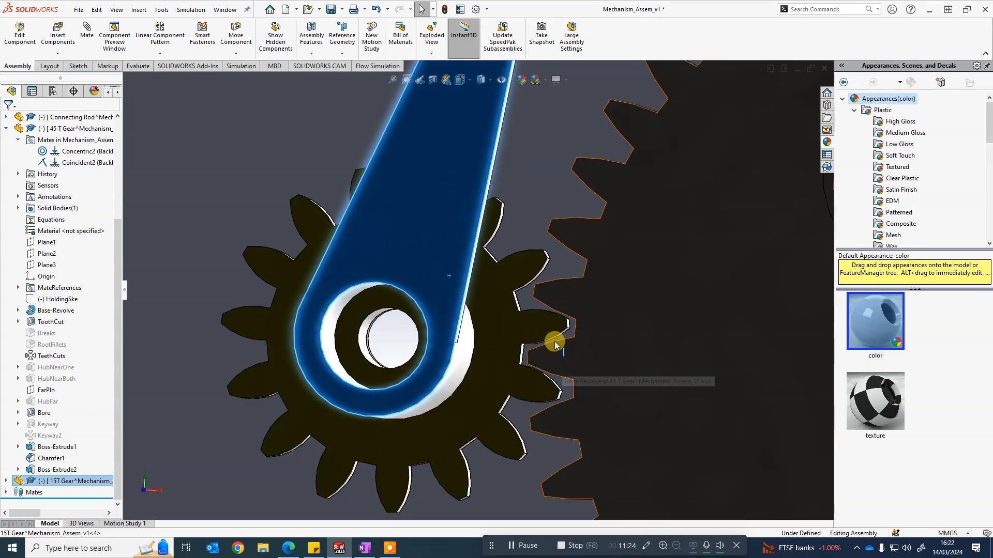
scroll(581, 347, "up", 6)
left_click(276, 272)
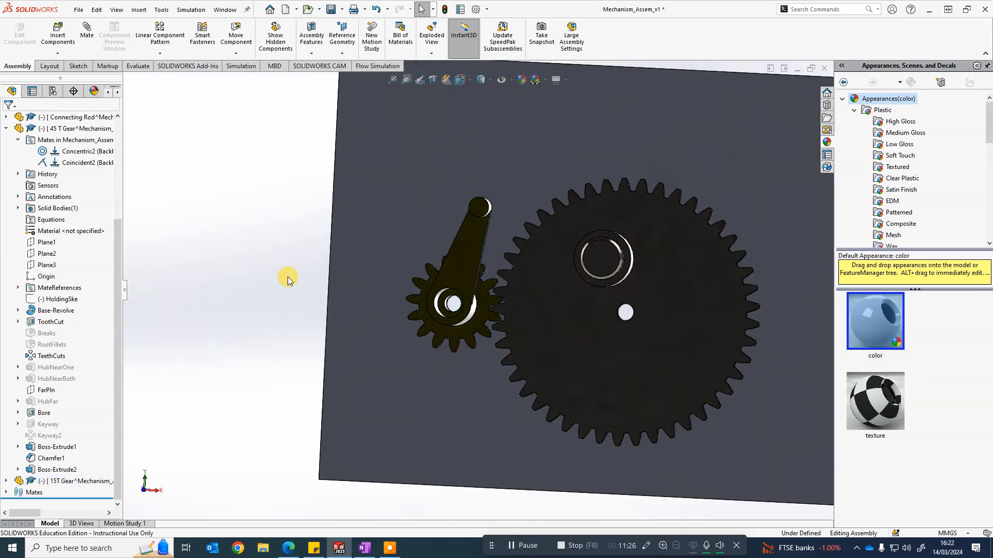
Step: Start a mechanical gear mate between the 15T gear's circular hub edge and the 45T gear's centre hole edge
left_click(87, 32)
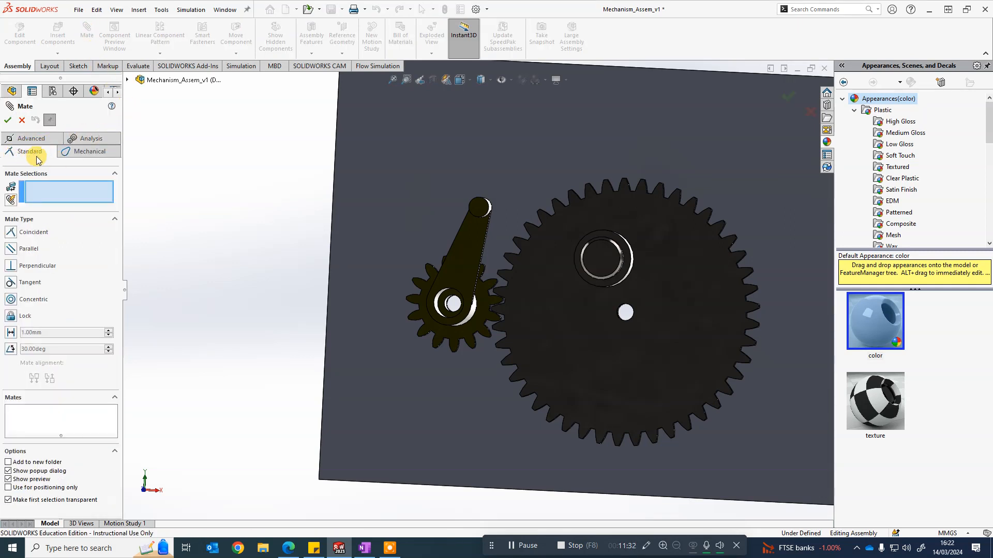
left_click(91, 152)
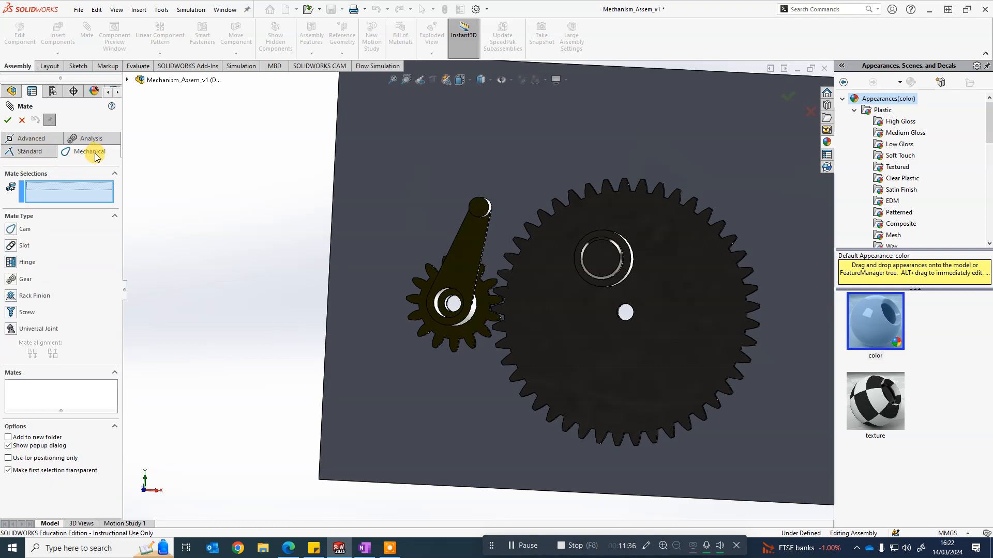
left_click(13, 280)
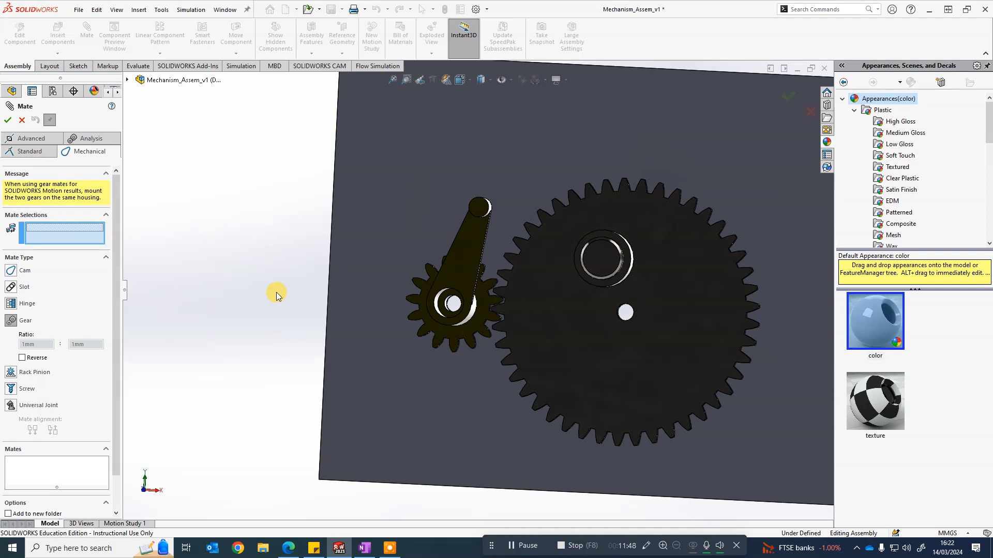
middle_click_drag(278, 296, 256, 293)
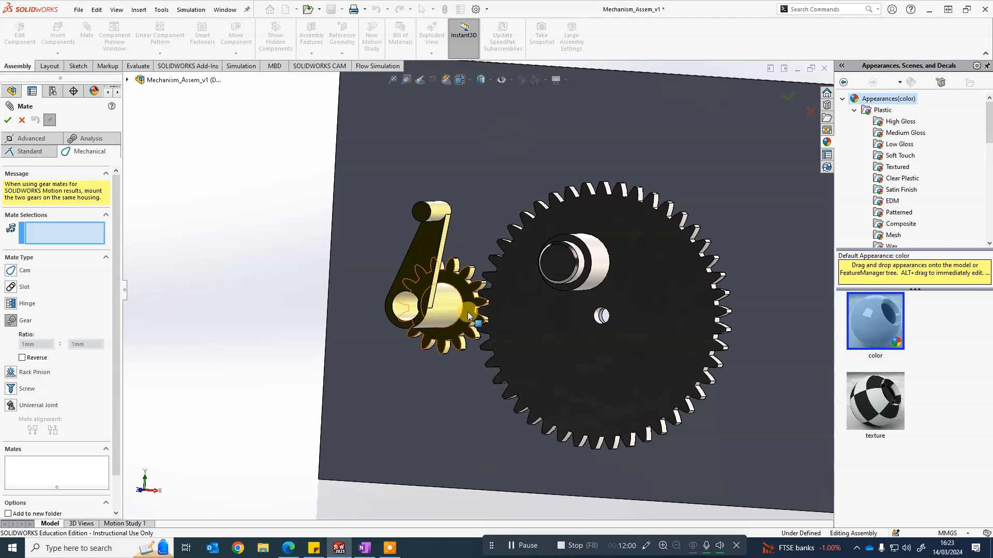
scroll(450, 295, "down", 5)
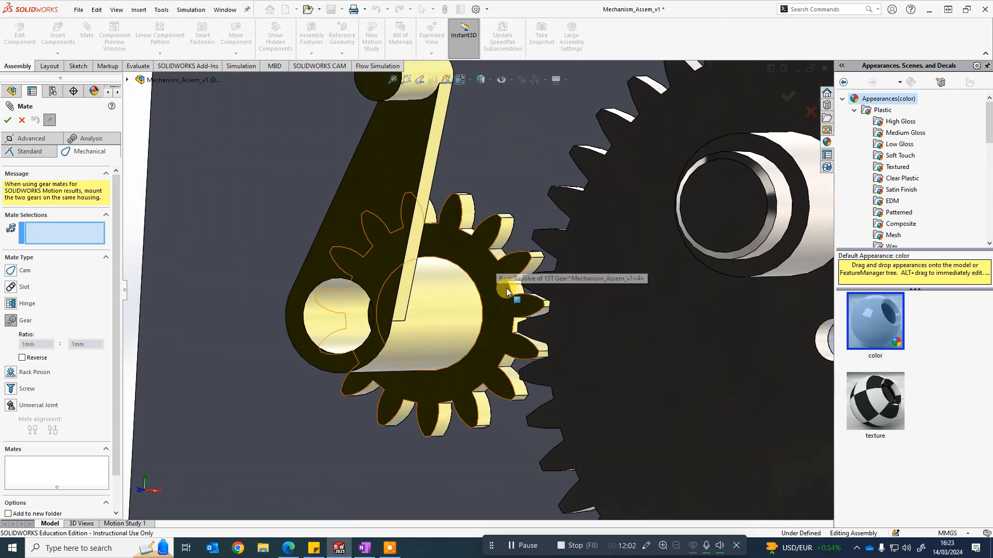
left_click(480, 335)
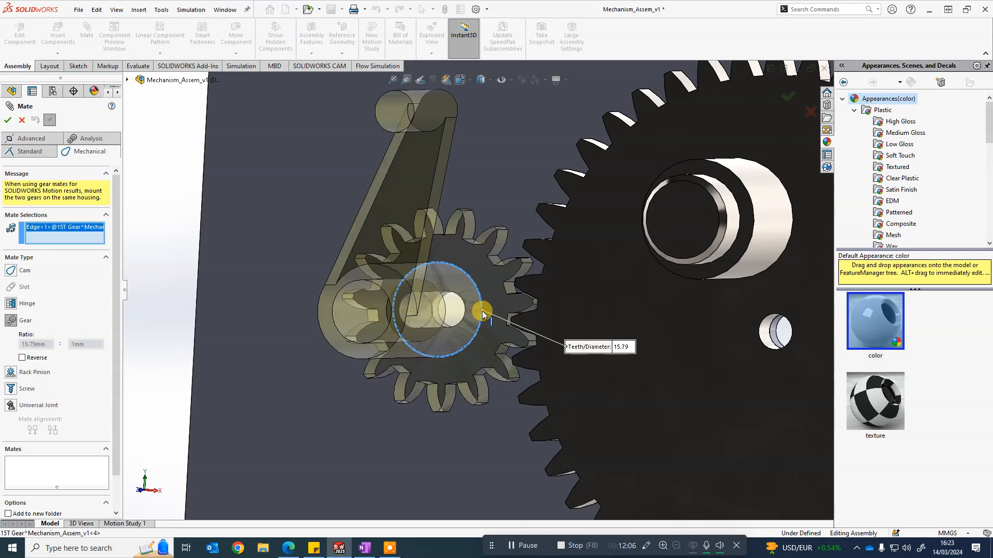
scroll(478, 302, "up", 3)
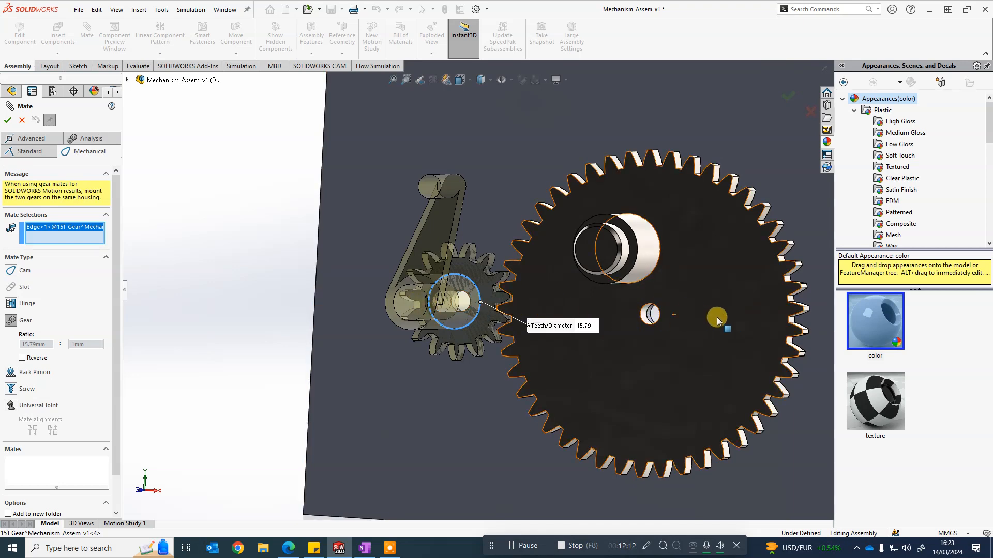
left_click(657, 312)
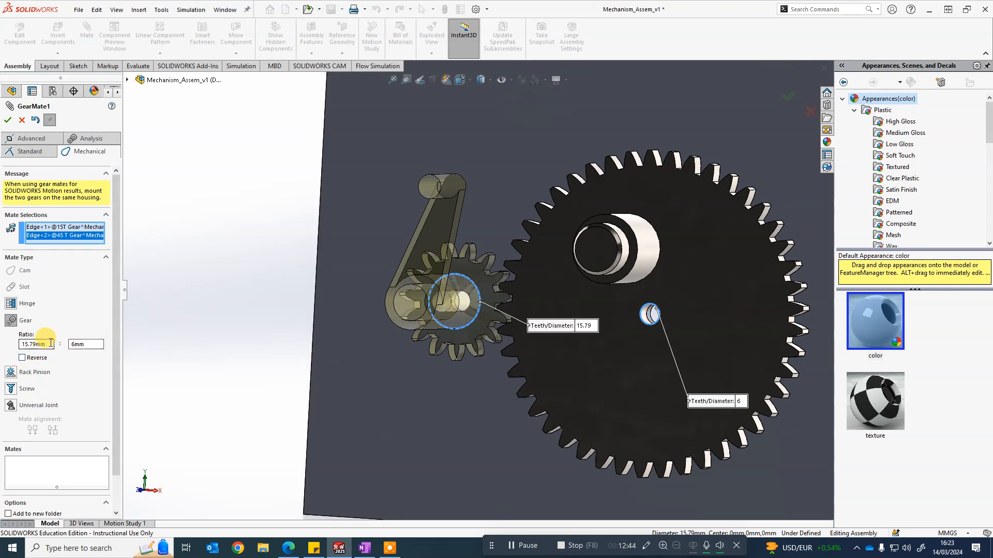
Step: Set the gear mate's ratio to 15:45 and accept the mate
double_click(33, 344)
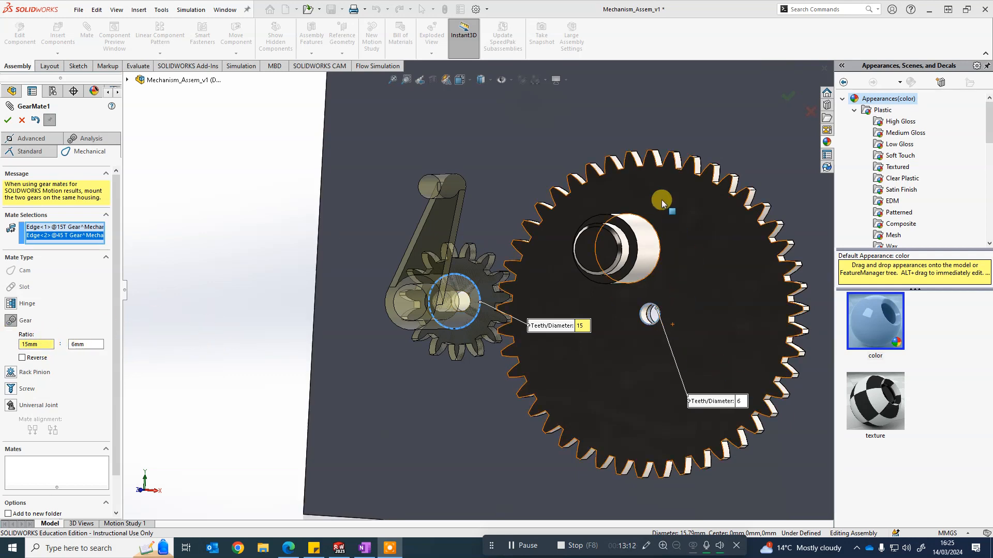
left_click(73, 345)
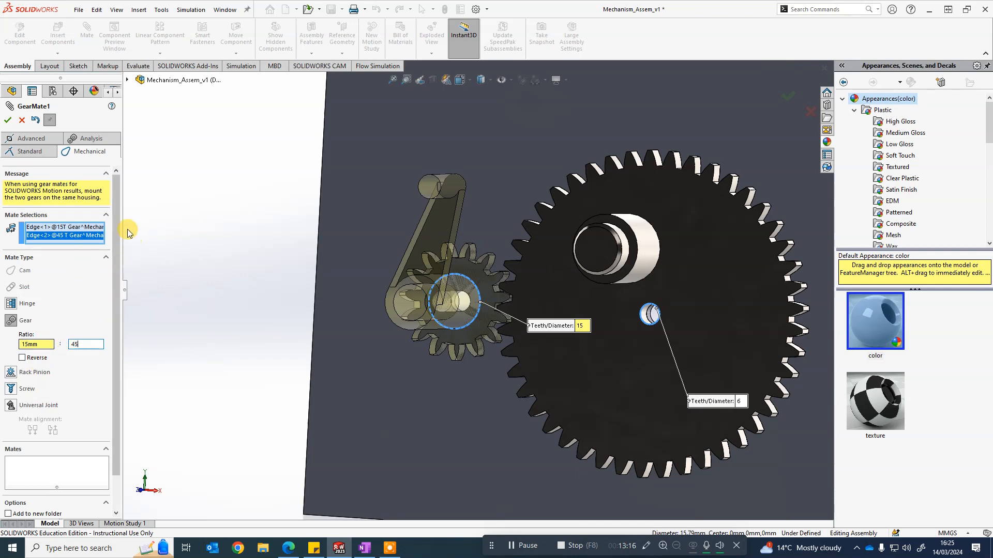
left_click(8, 121)
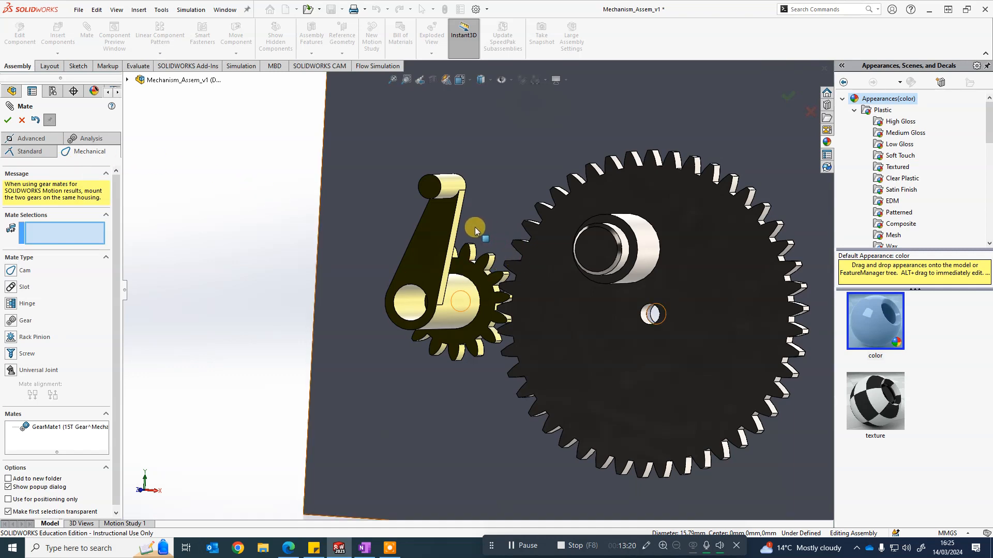
Step: Rotate the 15T gear by its crank arm to check how the 45T gear follows
left_click_drag(444, 216, 460, 306)
left_click_drag(454, 332, 353, 336)
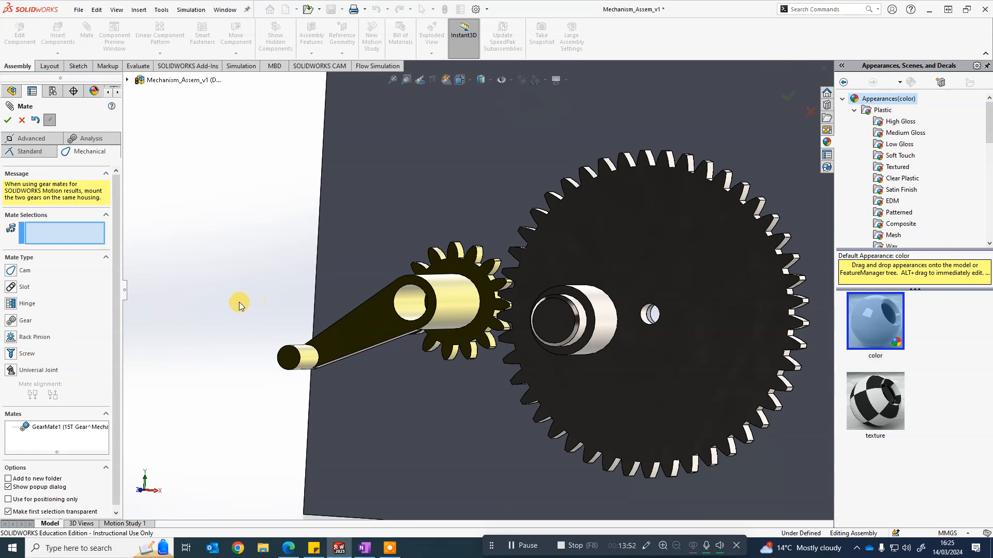
scroll(270, 290, "up", 2)
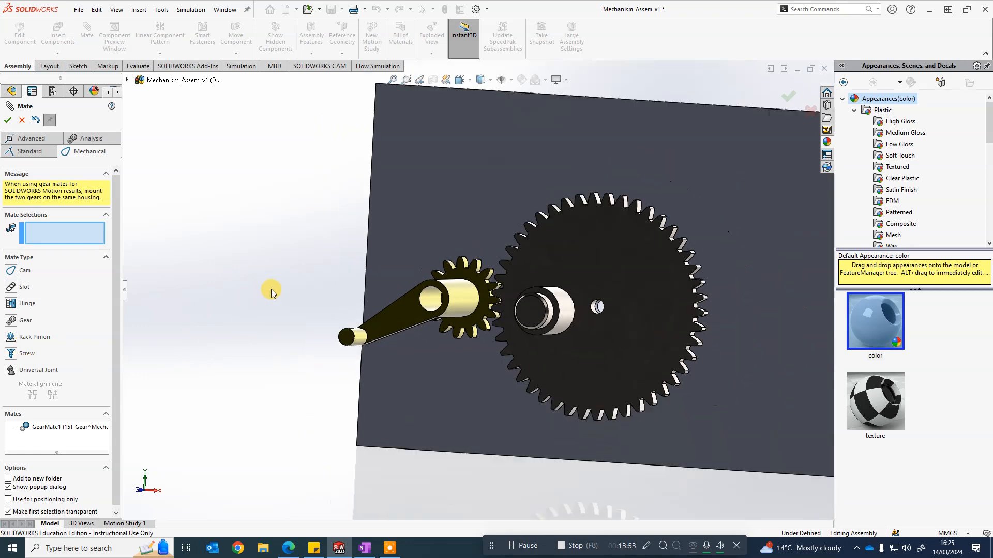
Step: Try the Reverse option on the gear mate, accept it and swing the crank to test the rotation direction
left_click(47, 427)
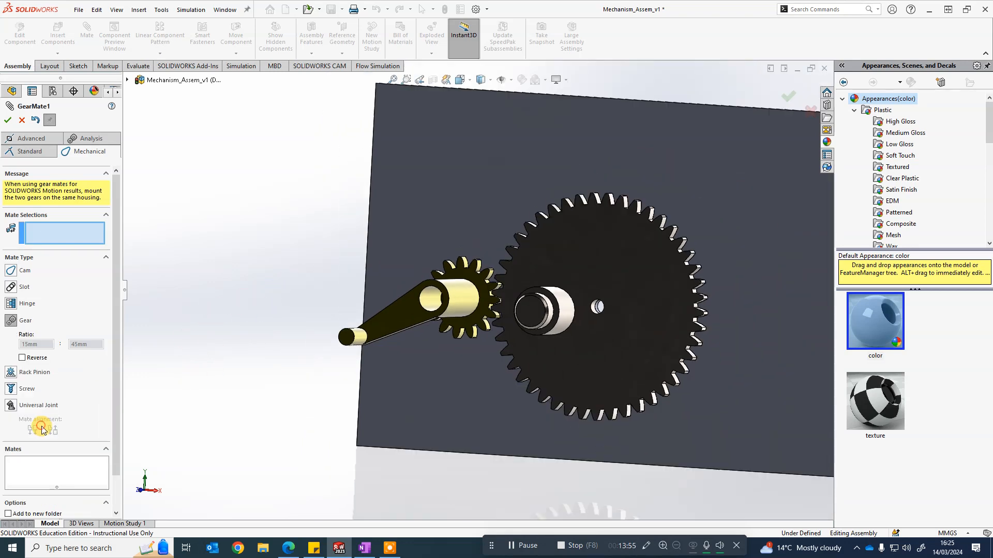
left_click(22, 358)
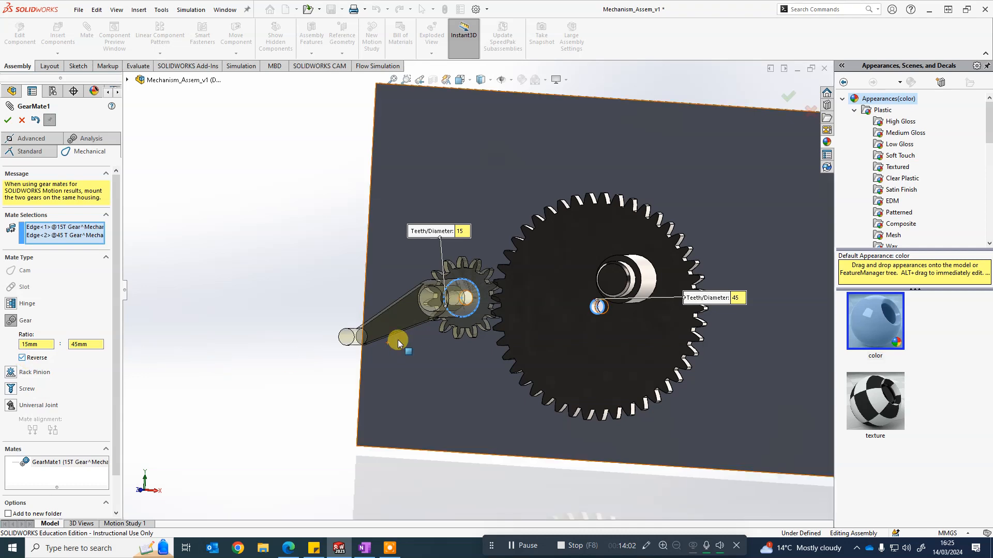
left_click(8, 121)
left_click_drag(395, 321, 468, 325)
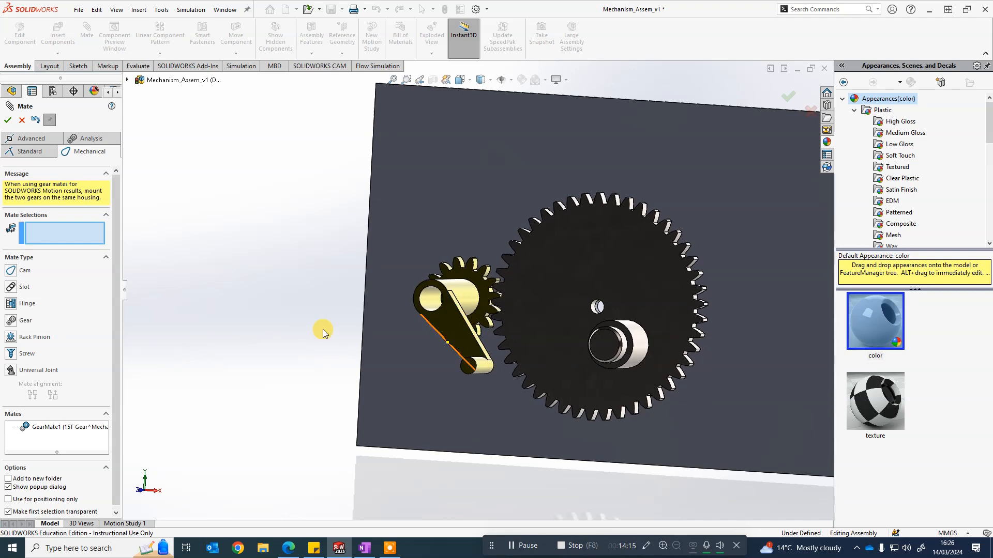
Step: Switch the gear mate's Reverse option back off, accept it and swing the crank to test the motion
left_click(45, 429)
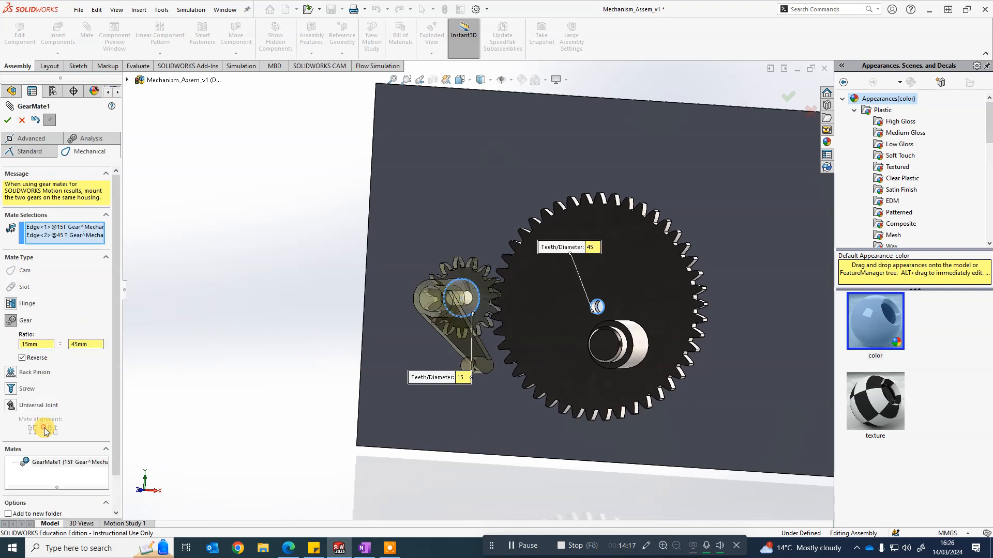
left_click(22, 357)
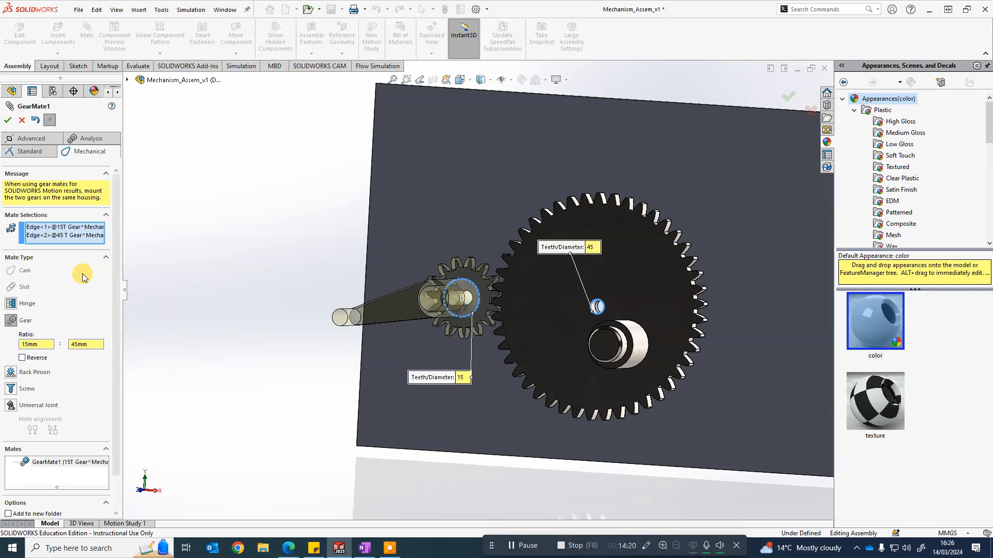
left_click(7, 120)
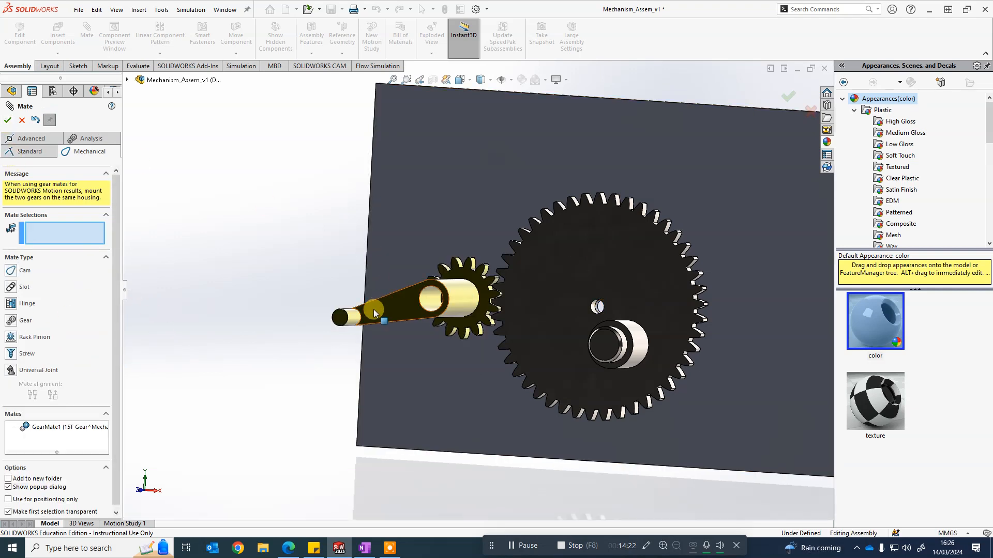
left_click_drag(371, 313, 405, 318)
Step: End the mate command and save the assembly
middle_click_drag(405, 318, 314, 278)
scroll(314, 278, "up", 2)
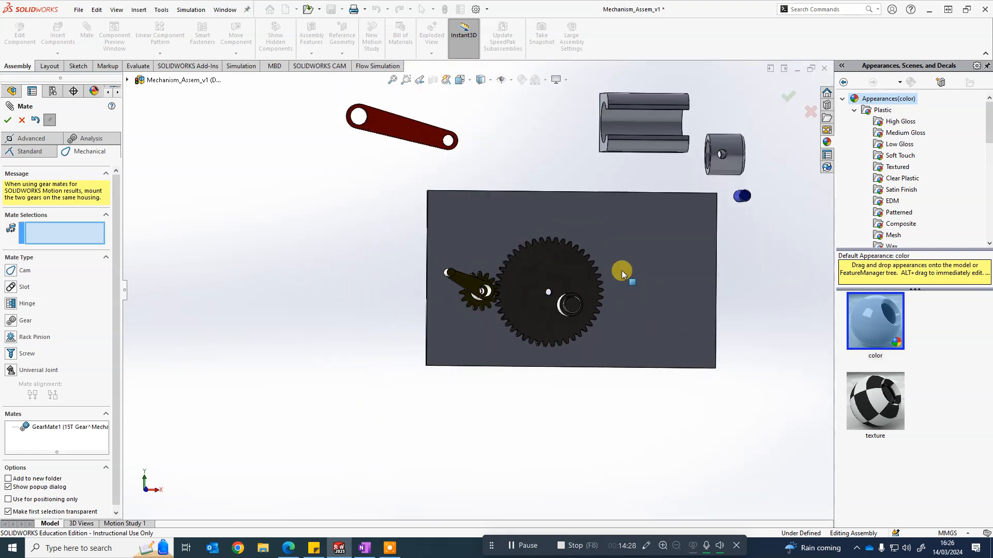
scroll(621, 271, "down", 2)
left_click(81, 11)
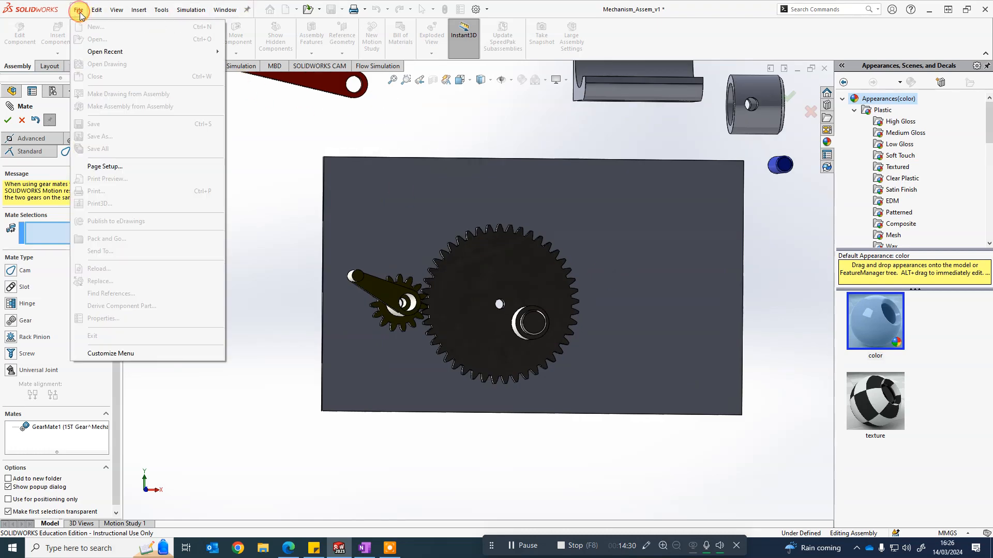
left_click(288, 144)
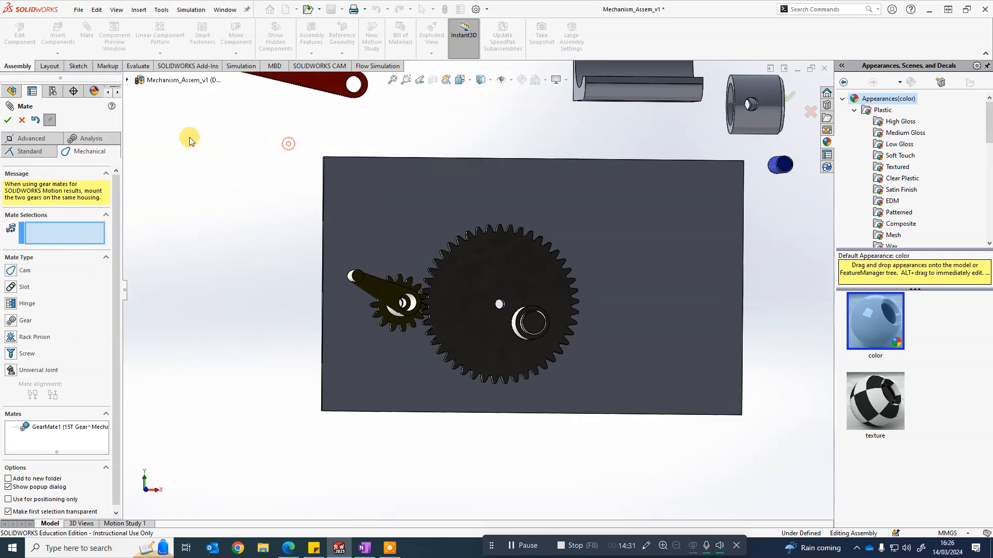
left_click(8, 124)
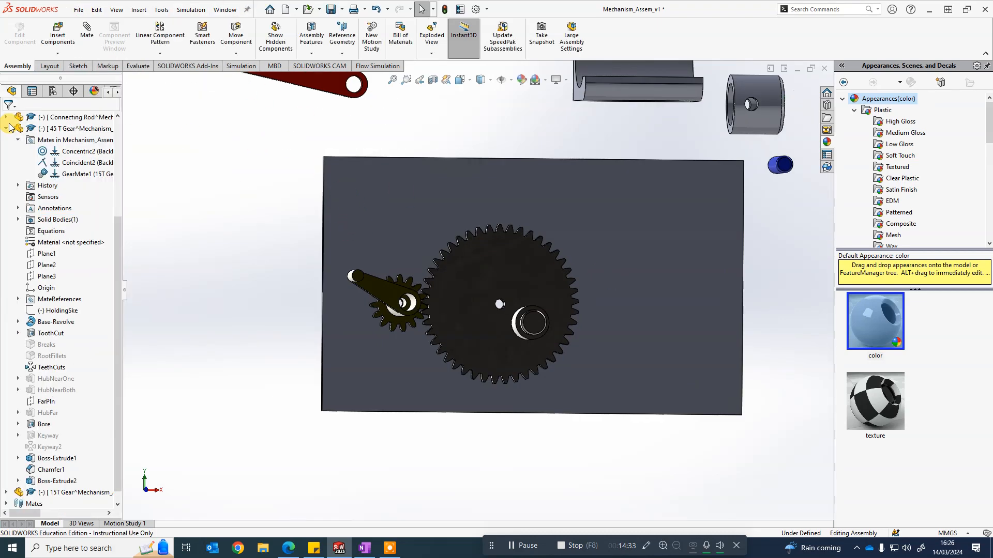
left_click(331, 11)
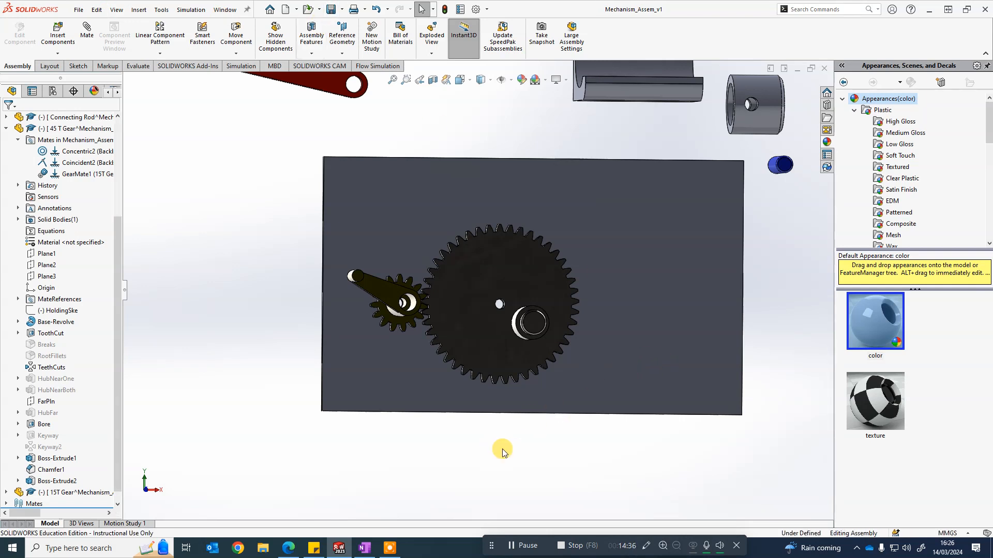